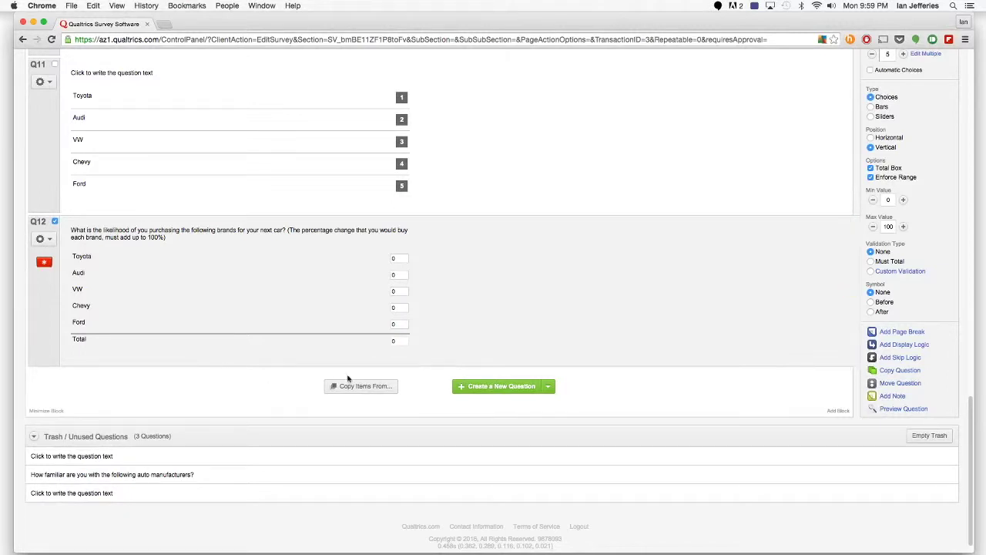
Add a new block at the end of the survey and name it Detailed Questions
{"action": "left_click", "coordinate": [842, 411]}
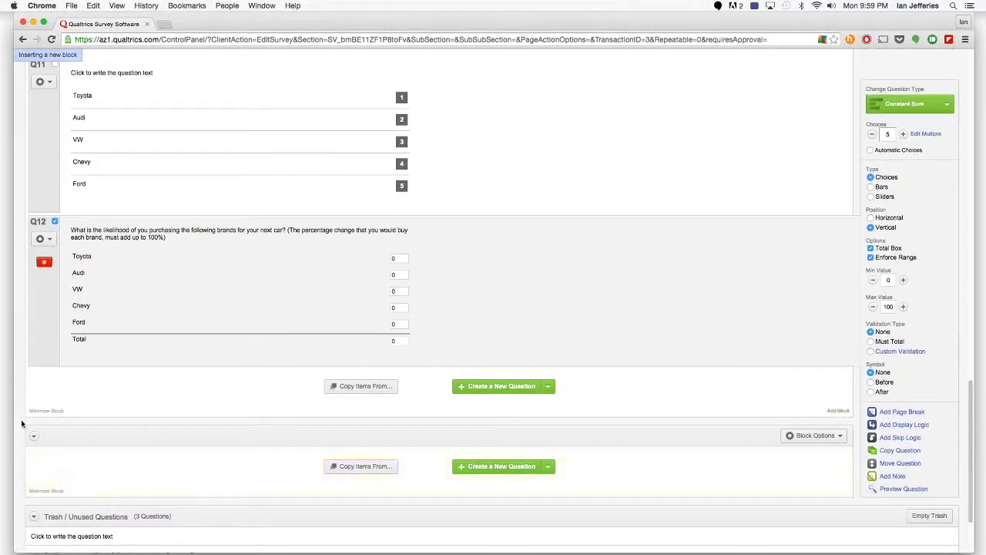
{"action": "left_click", "coordinate": [54, 436]}
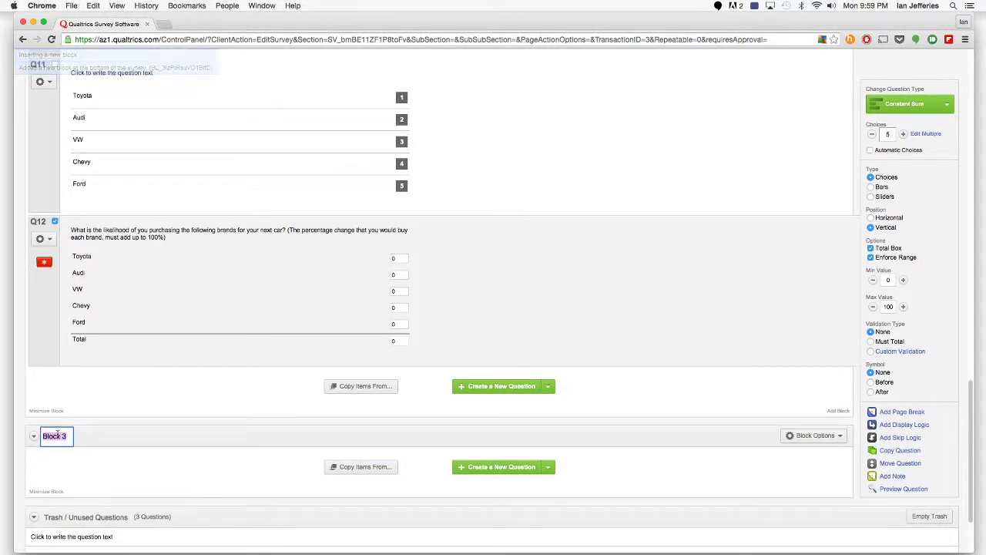
{"action": "type", "text": "Detailed Questions"}
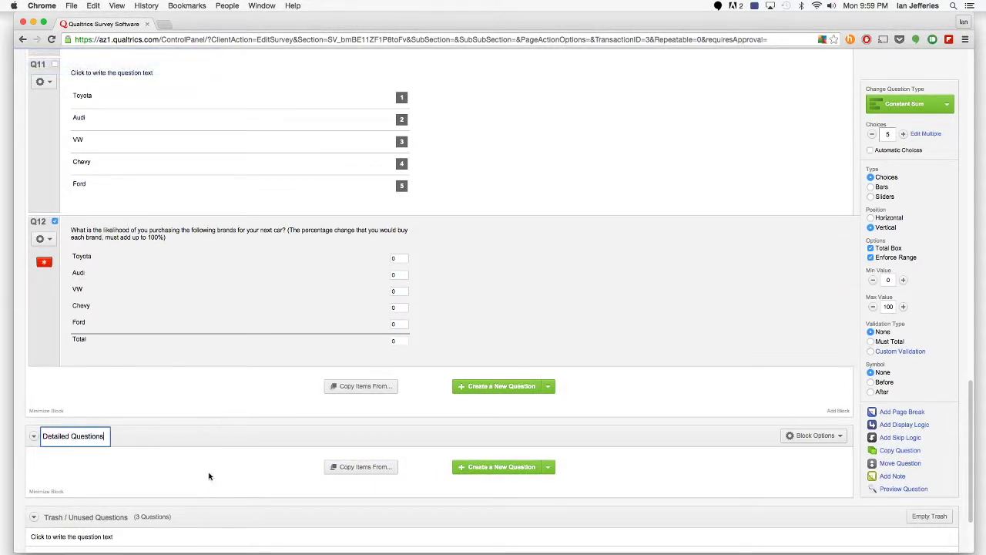
{"action": "left_click", "coordinate": [629, 464]}
Add a Drill Down question to the Detailed Questions block
{"action": "scroll", "coordinate": [630, 465], "scroll_direction": "down", "scroll_amount": 3}
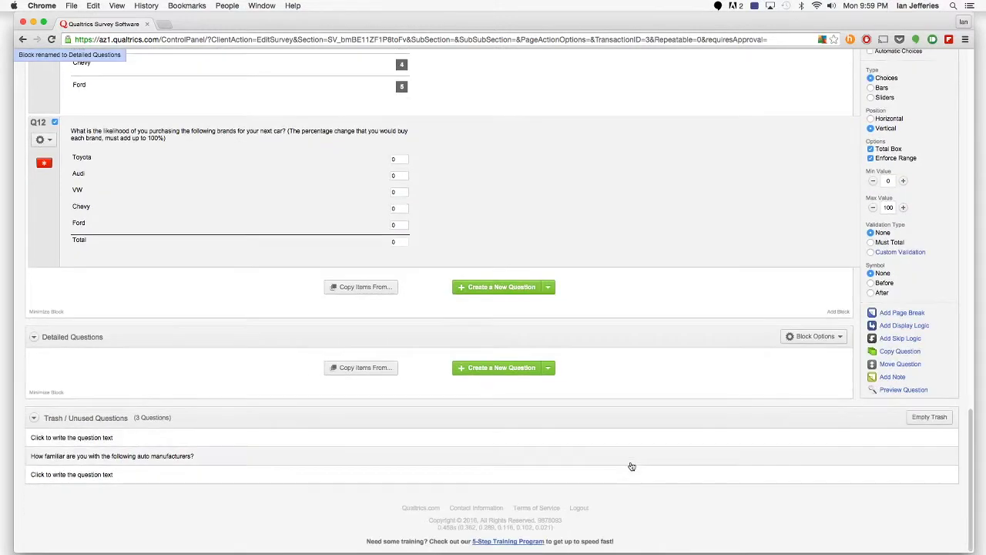
{"action": "left_click", "coordinate": [548, 369]}
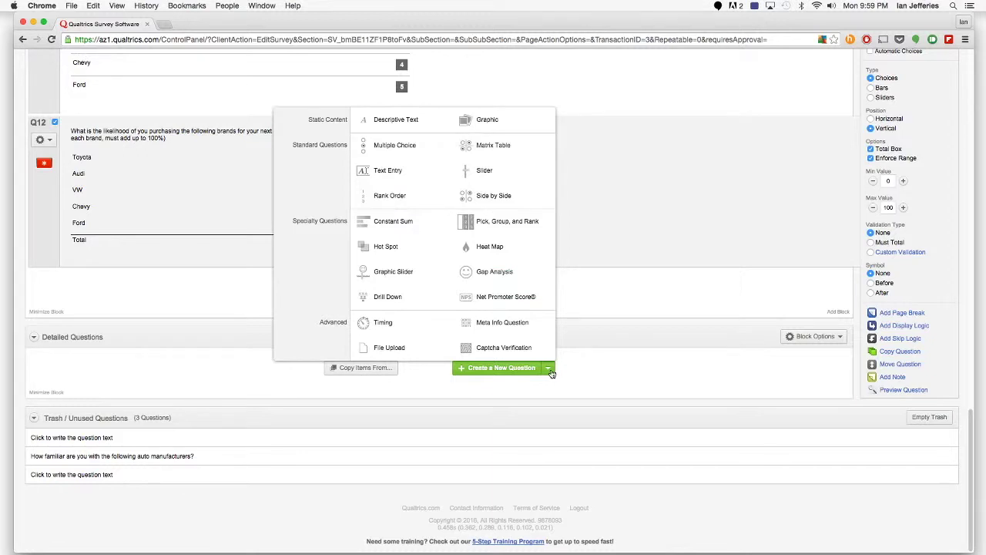
{"action": "mouse_move", "coordinate": [398, 299]}
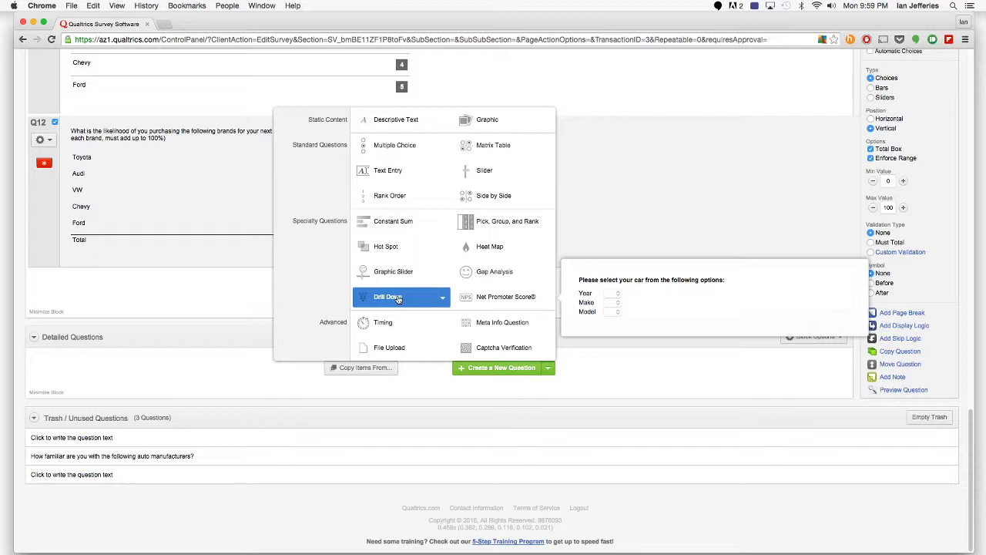
{"action": "left_click", "coordinate": [398, 298]}
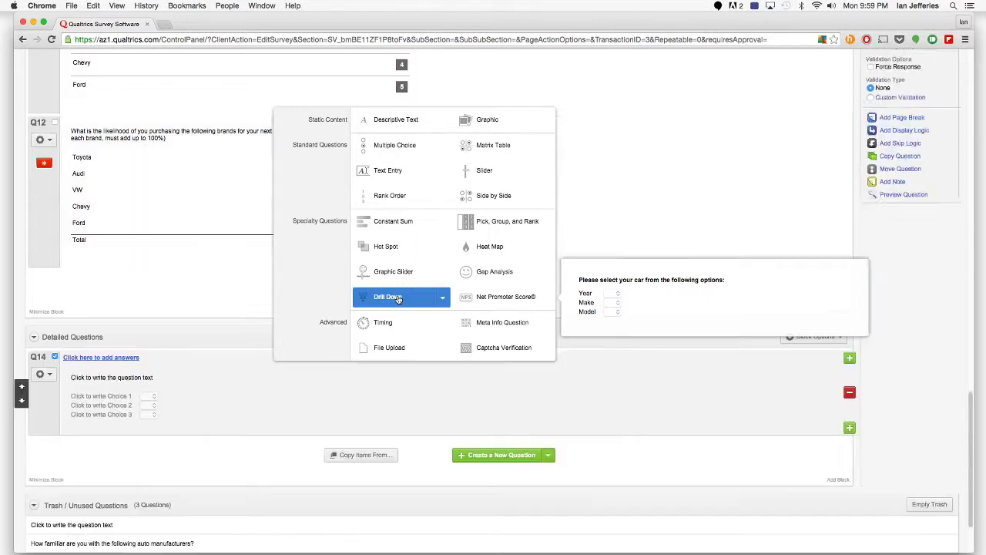
Set the Drill Down question's text to "Use the drop down menu to most accurately describe your computer:"
{"action": "left_click", "coordinate": [108, 381]}
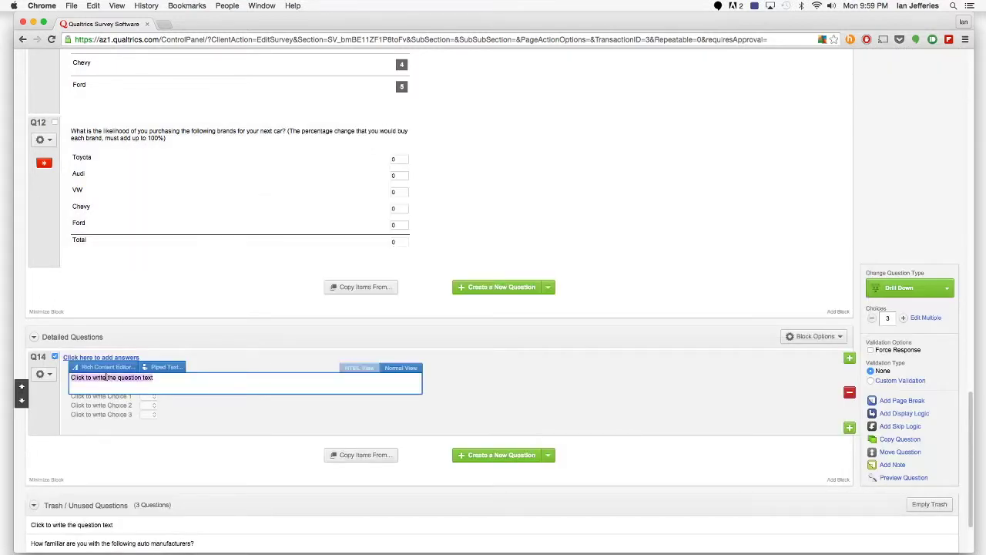
{"action": "type", "text": "Use the "}
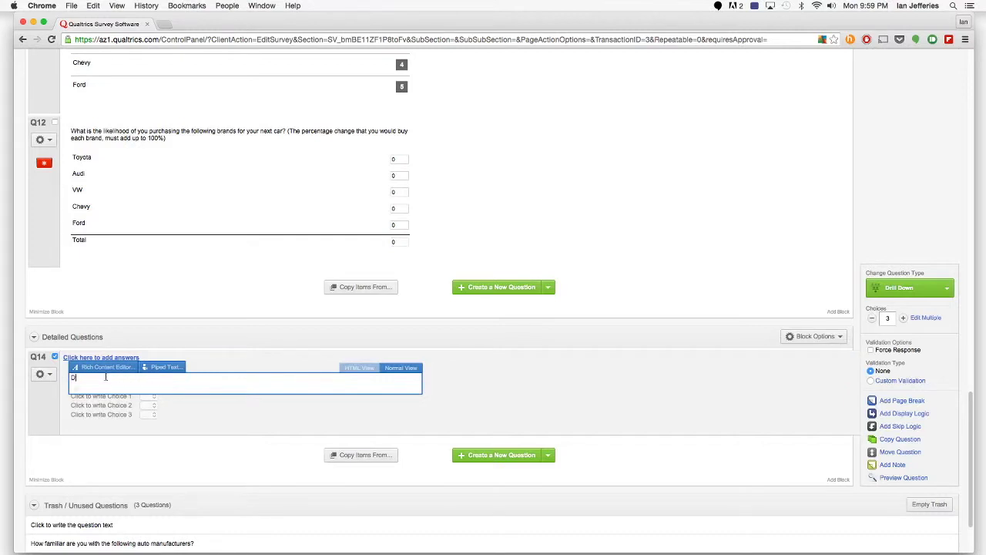
{"action": "type", "text": "drop down menu to most accurately desc"}
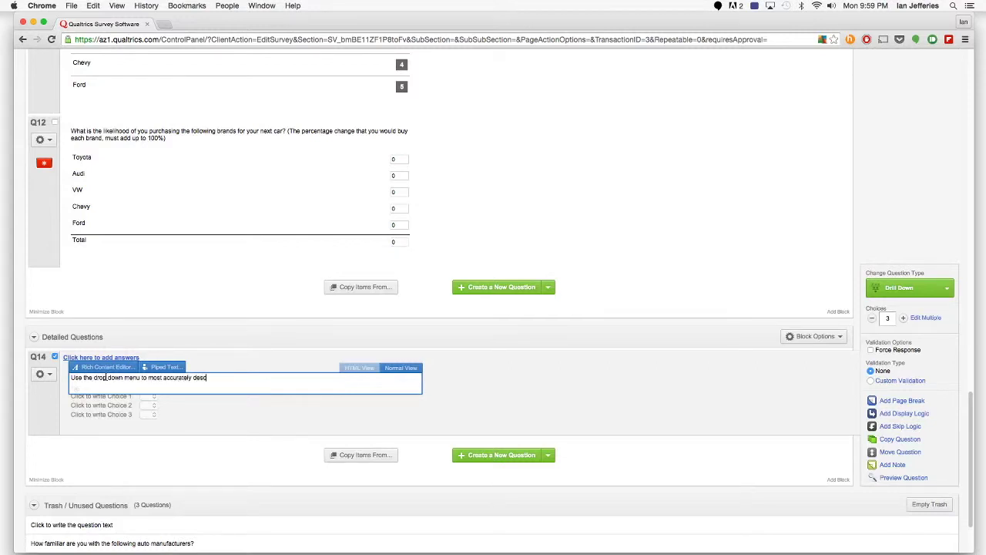
{"action": "type", "text": "p"}
{"action": "type", "text": "r"}
{"action": "key", "text": "BackSpace"}
{"action": "key", "text": "BackSpace"}
{"action": "type", "text": "ribe your computer:"}
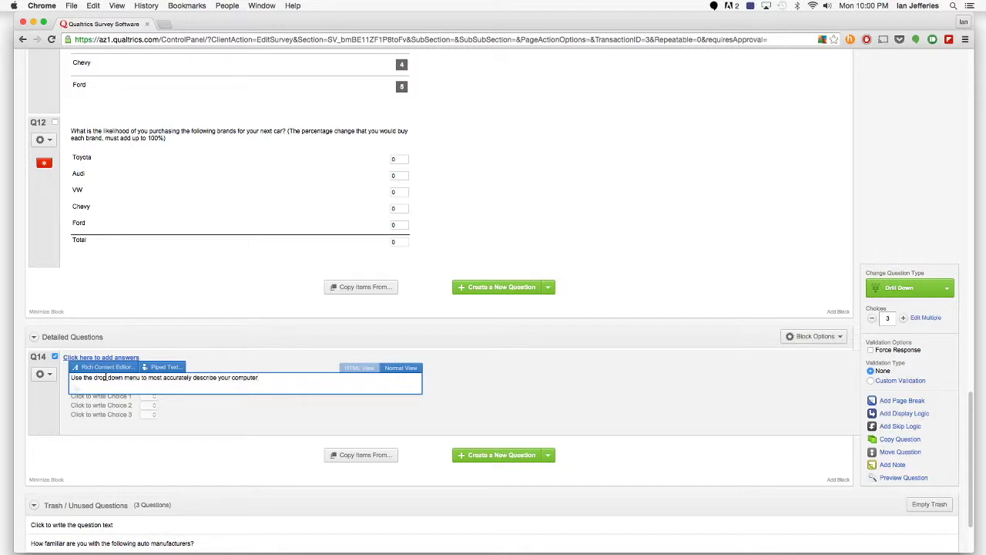
{"action": "scroll", "coordinate": [154, 401], "scroll_direction": "down", "scroll_amount": 1}
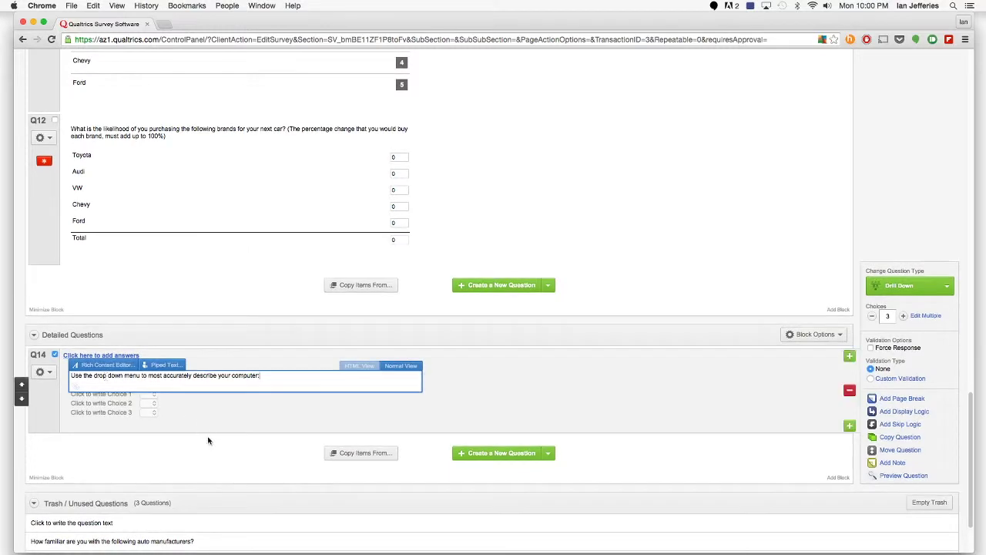
{"action": "left_click", "coordinate": [205, 420]}
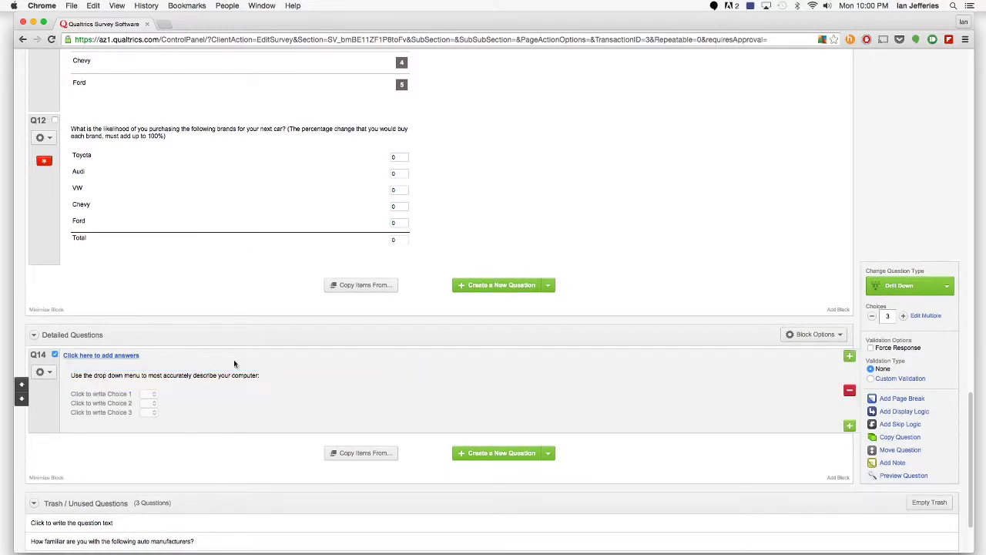
Look through the survey's existing questions from the first block down to the Drill Down question
{"action": "scroll", "coordinate": [178, 290], "scroll_direction": "up", "scroll_amount": 10}
{"action": "scroll", "coordinate": [178, 290], "scroll_direction": "up", "scroll_amount": 10}
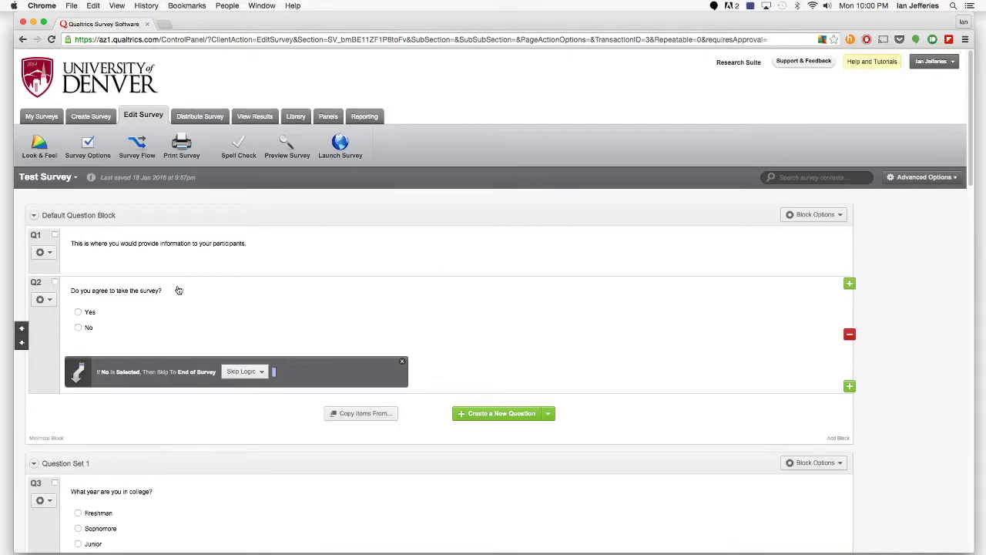
{"action": "scroll", "coordinate": [178, 290], "scroll_direction": "down", "scroll_amount": 3}
{"action": "scroll", "coordinate": [154, 345], "scroll_direction": "up", "scroll_amount": 3}
{"action": "scroll", "coordinate": [218, 352], "scroll_direction": "down", "scroll_amount": 3}
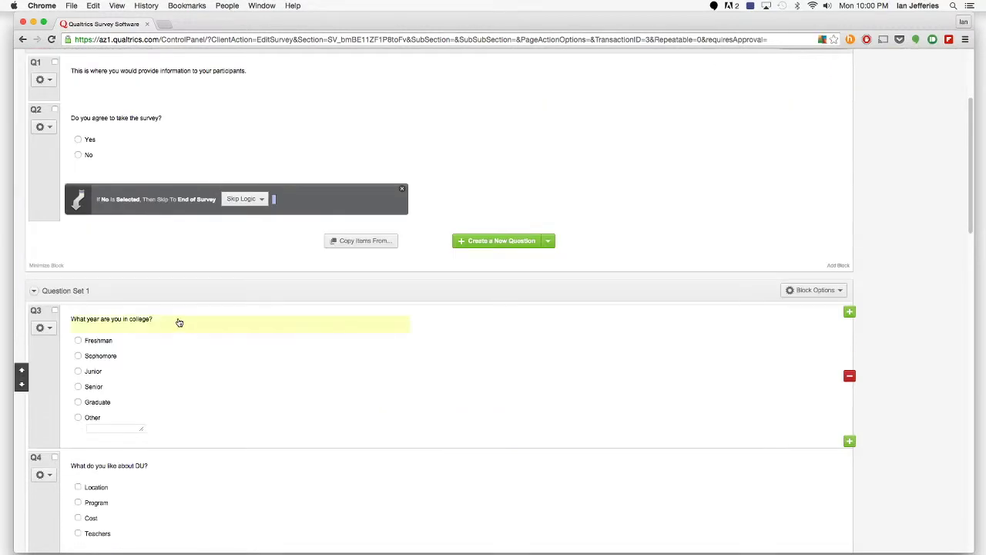
{"action": "scroll", "coordinate": [304, 330], "scroll_direction": "down", "scroll_amount": 5}
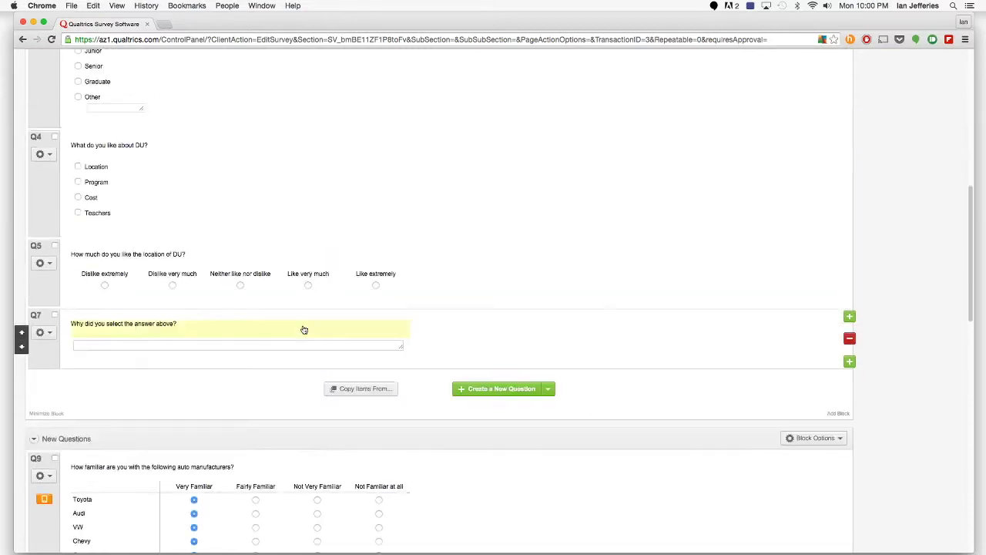
{"action": "scroll", "coordinate": [303, 330], "scroll_direction": "down", "scroll_amount": 15}
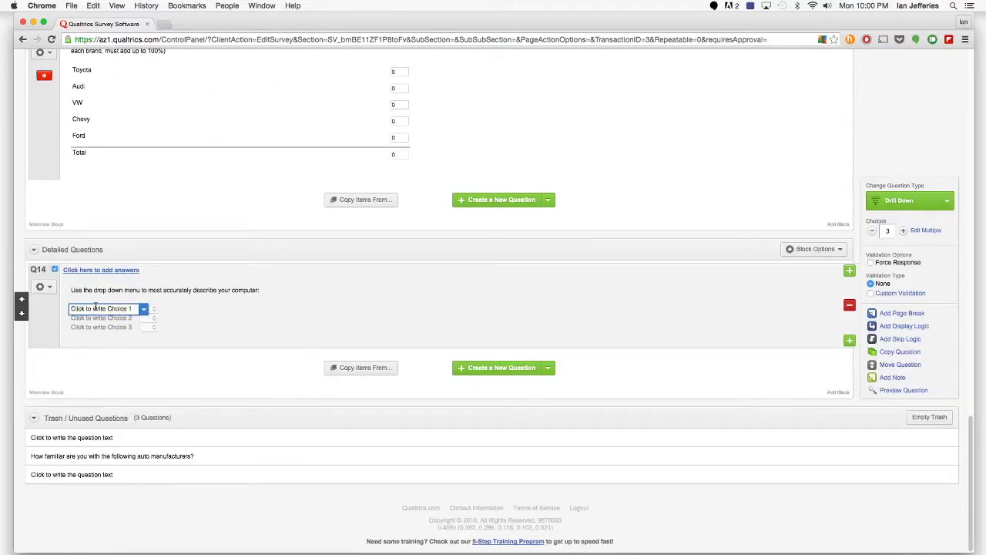
Label the Drill Down question's three choices "Desktop/Laptop", "Mac/PC" and "How old is your computer?"
{"action": "left_click", "coordinate": [96, 307]}
{"action": "type", "text": "D"}
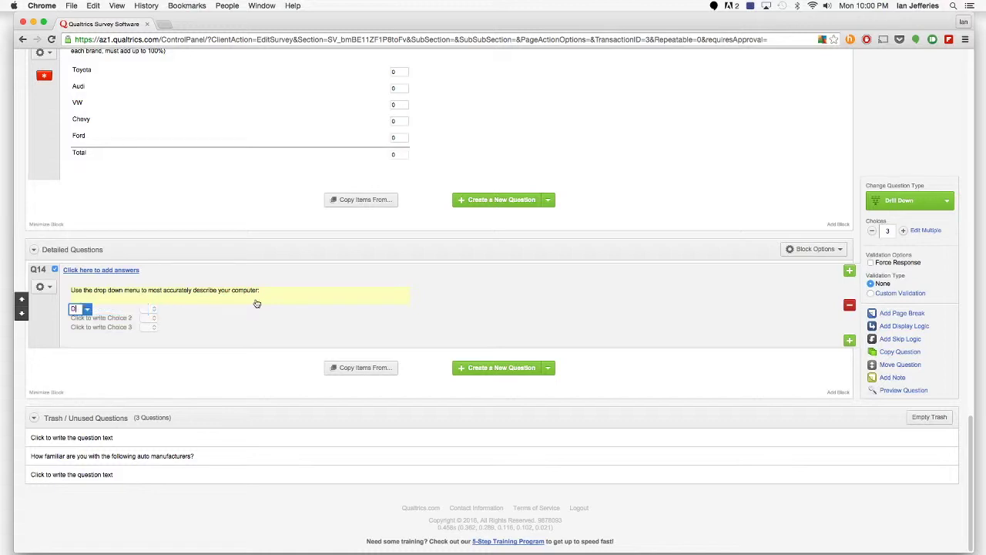
{"action": "type", "text": "esktop/Laptop"}
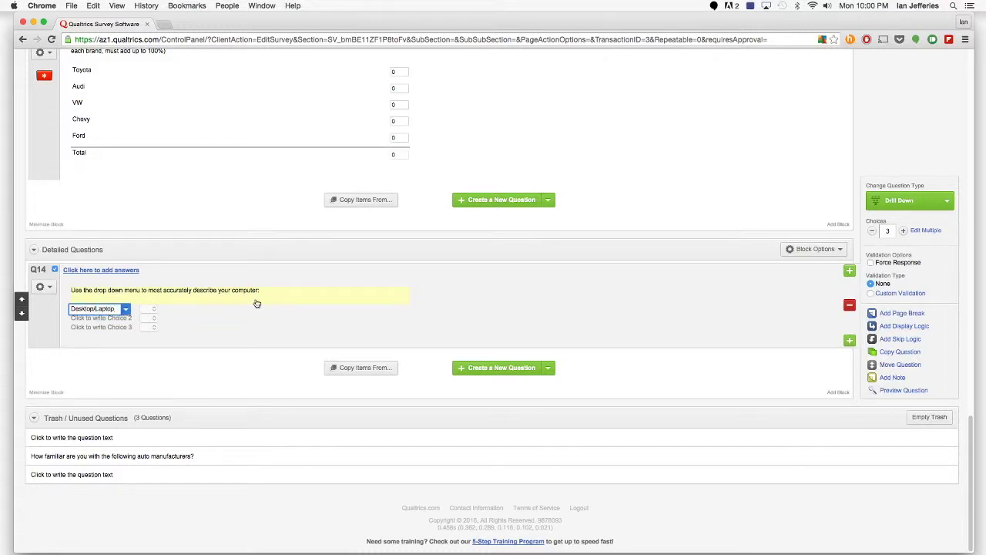
{"action": "left_click", "coordinate": [225, 302]}
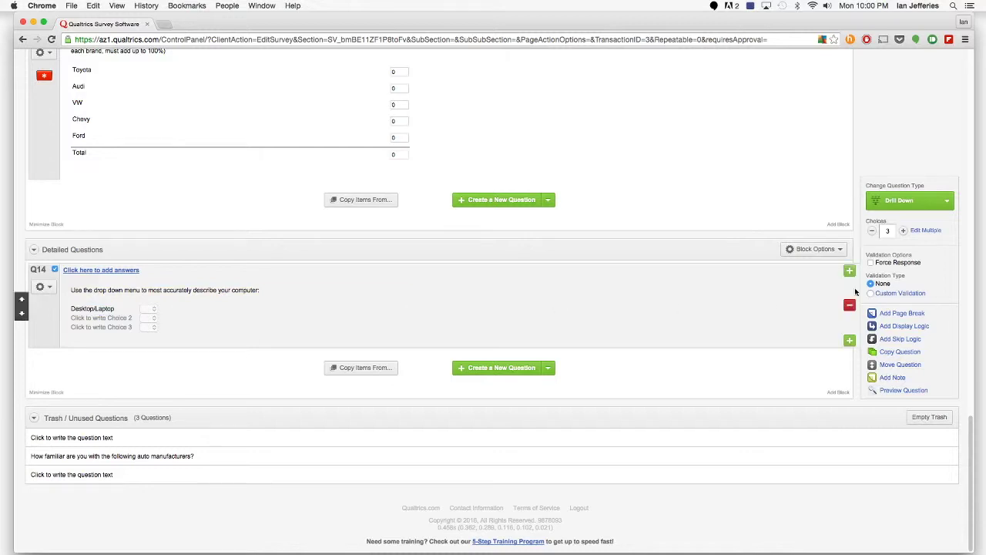
{"action": "left_click", "coordinate": [104, 317]}
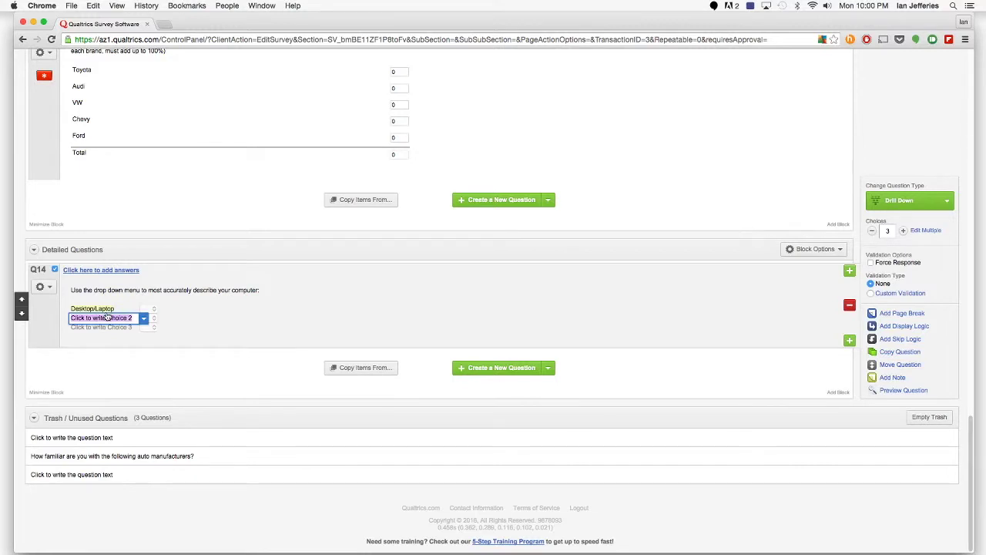
{"action": "type", "text": "Mac"}
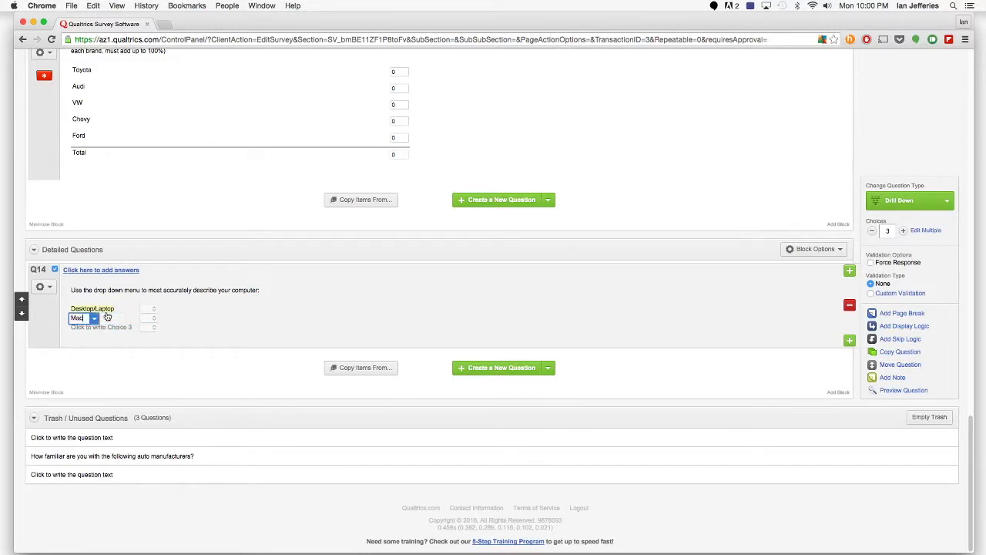
{"action": "type", "text": "/PC"}
{"action": "left_click", "coordinate": [105, 327]}
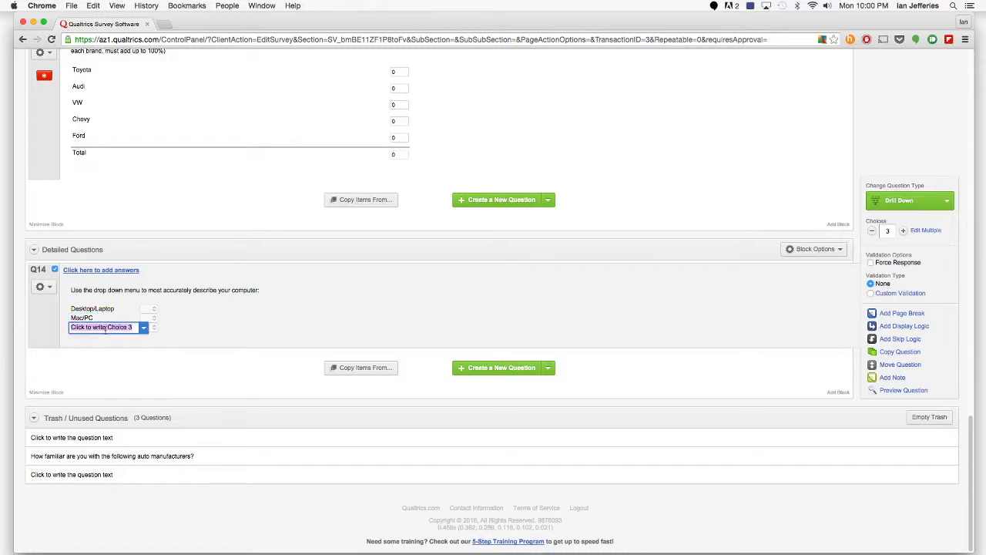
{"action": "type", "text": "How old is"}
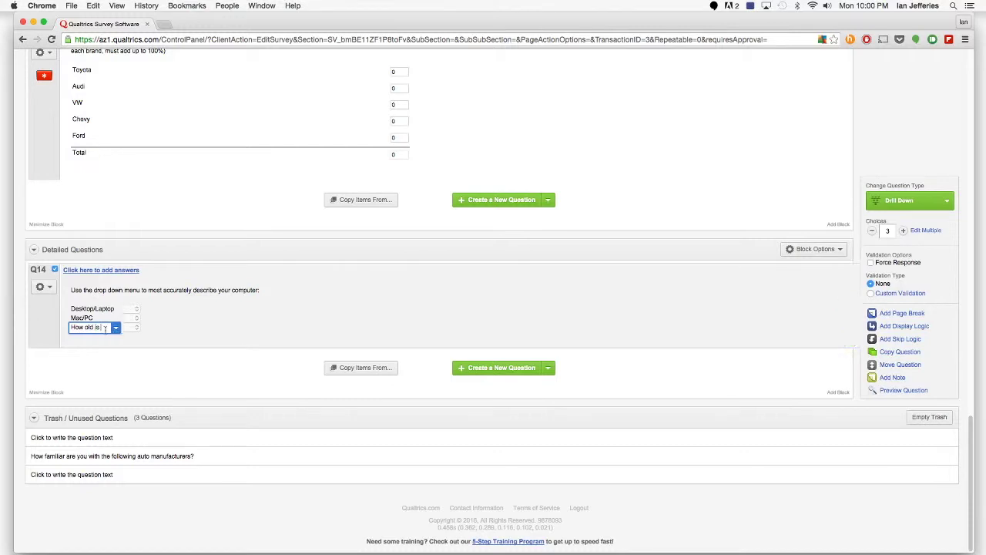
{"action": "type", "text": " your computer?"}
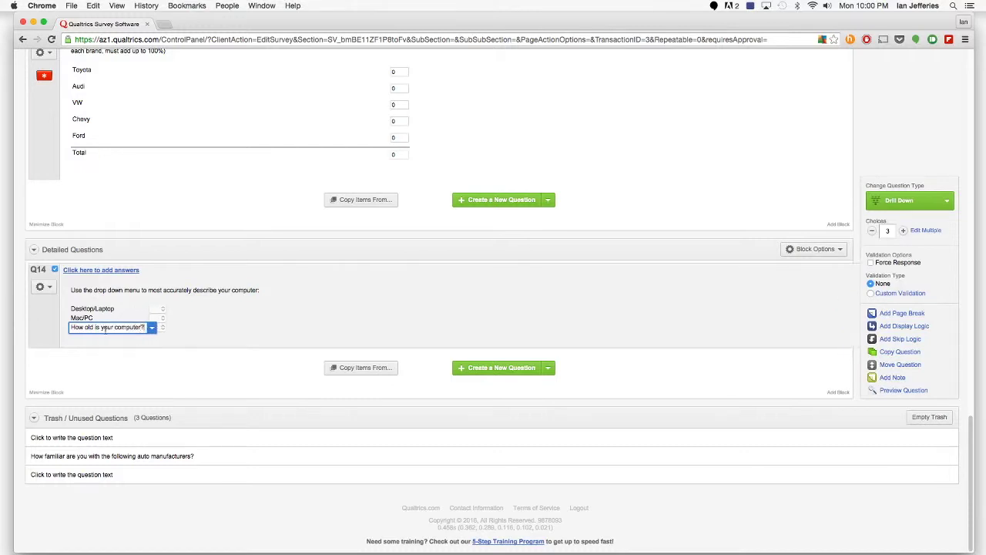
{"action": "left_click", "coordinate": [248, 325]}
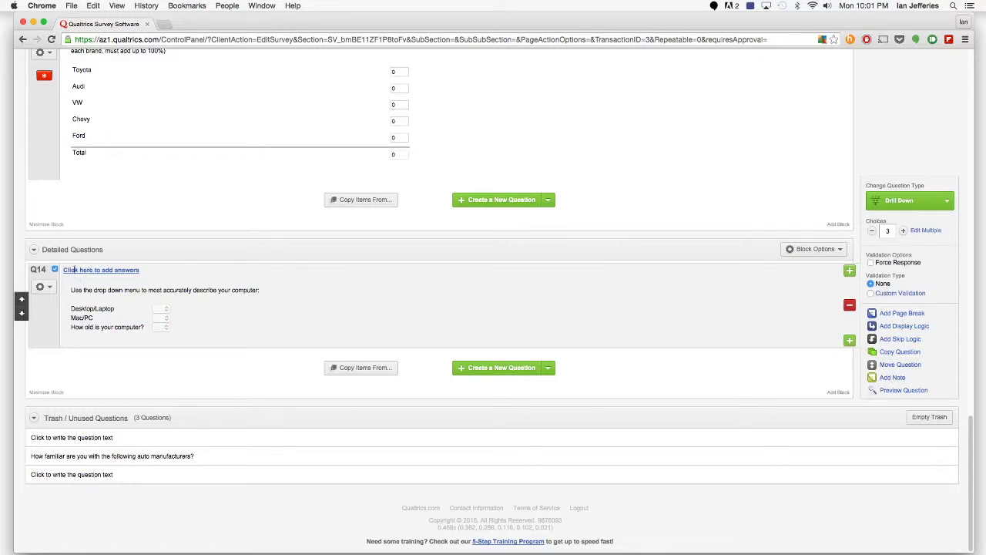
Check the CSV answer import of the Drill Down question without importing anything, and delete the question
{"action": "left_click", "coordinate": [76, 269]}
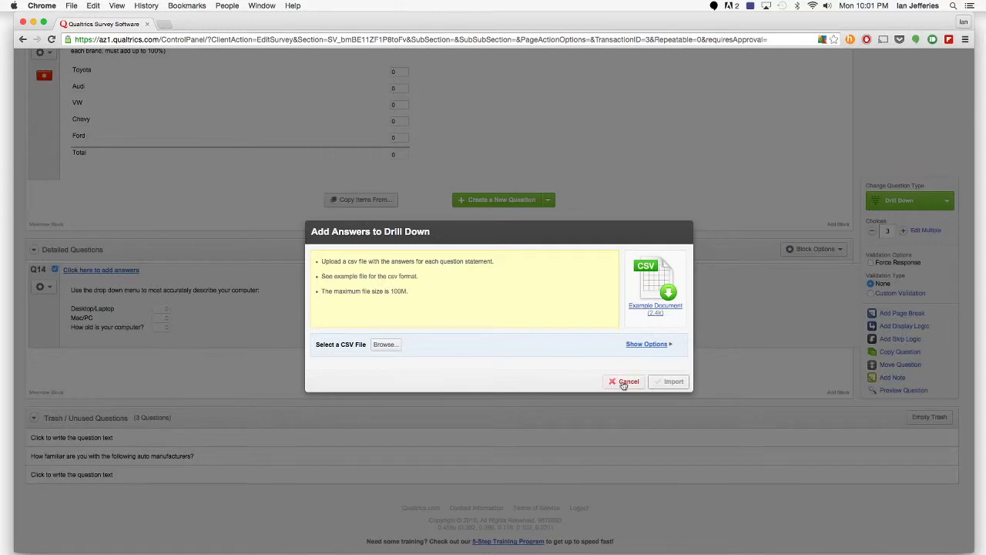
{"action": "left_click", "coordinate": [623, 382]}
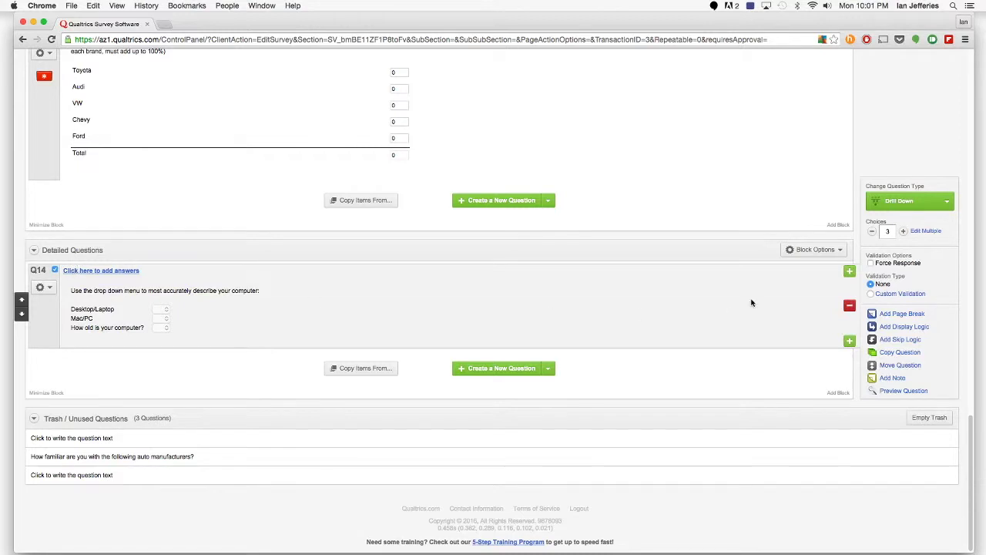
{"action": "left_click", "coordinate": [849, 307]}
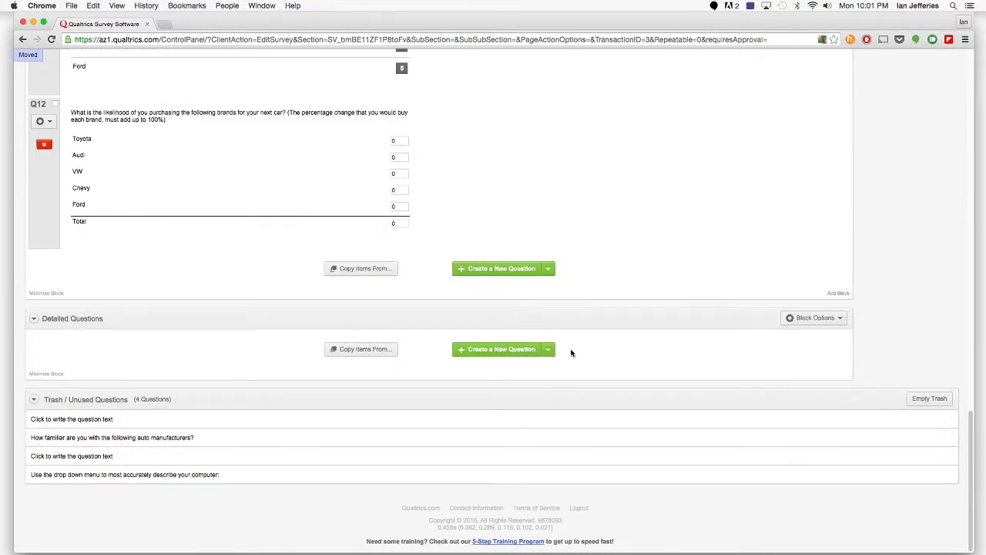
{"action": "left_click", "coordinate": [548, 350]}
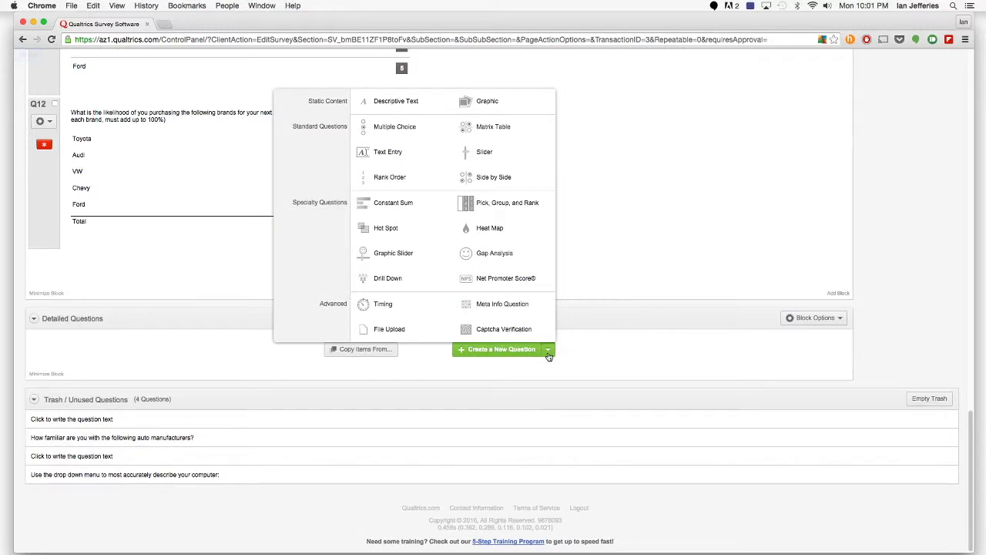
{"action": "mouse_move", "coordinate": [494, 179]}
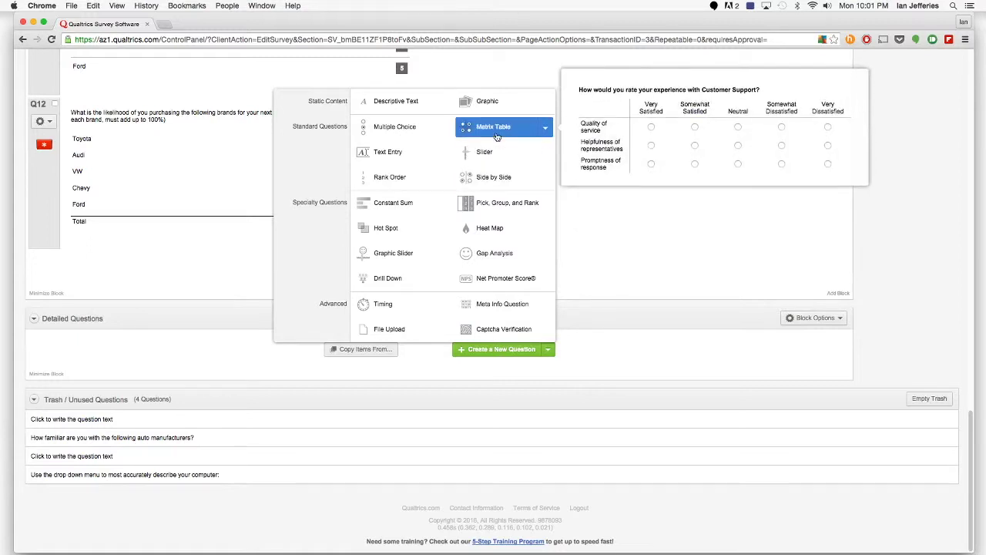
{"action": "left_click", "coordinate": [494, 179]}
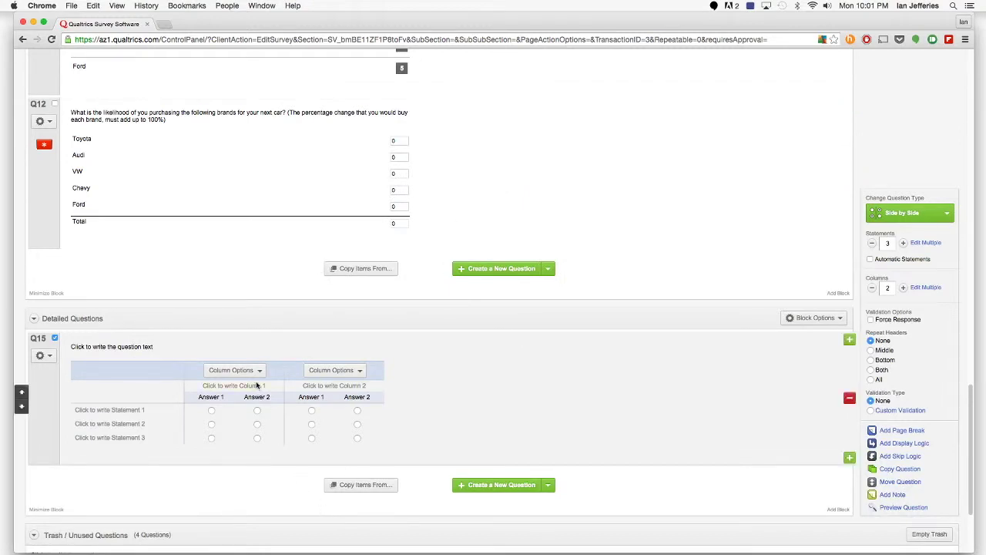
{"action": "left_click", "coordinate": [849, 397]}
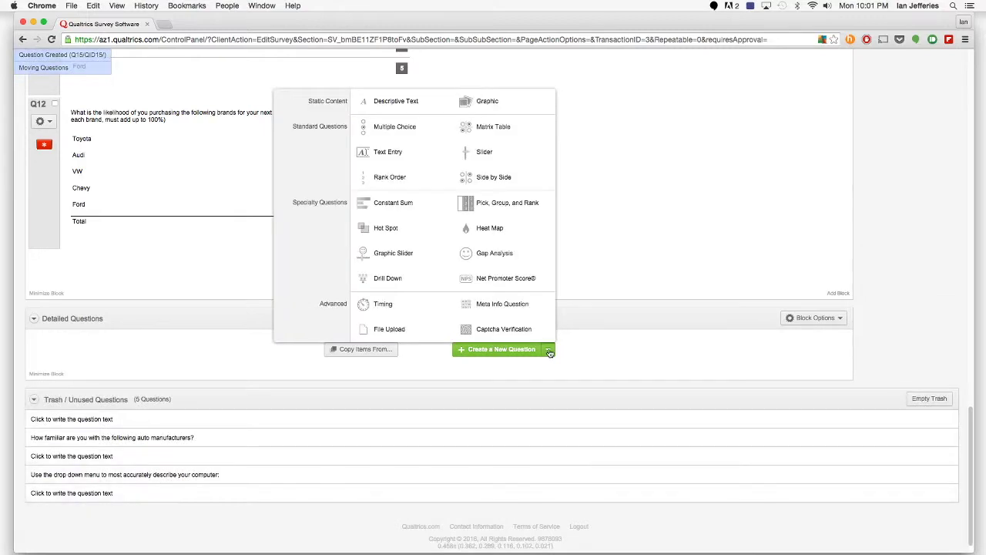
Add a Multiple Choice question to the Detailed Questions block with the text "Do you use a laptop or desktop?"
{"action": "left_click", "coordinate": [548, 351]}
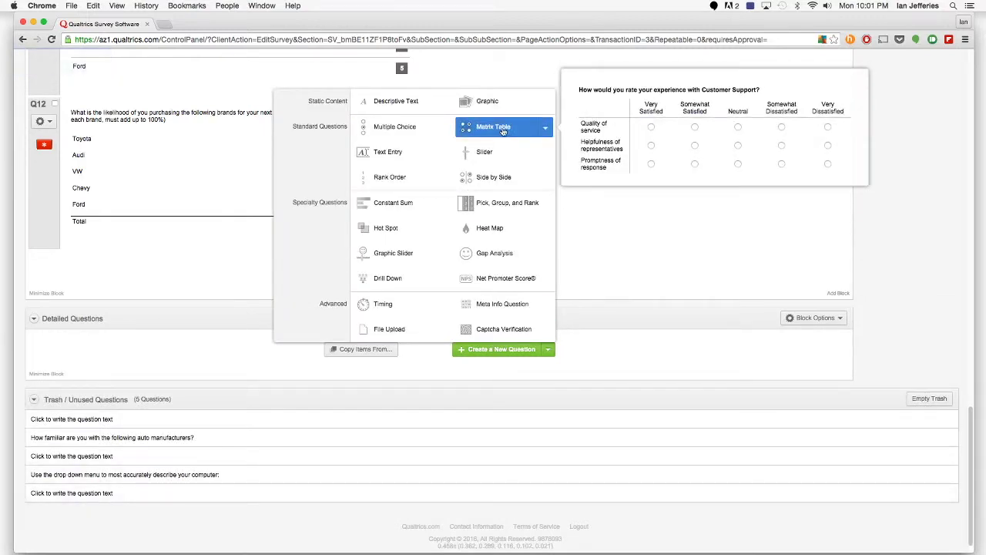
{"action": "left_click", "coordinate": [394, 127]}
{"action": "left_click", "coordinate": [117, 348]}
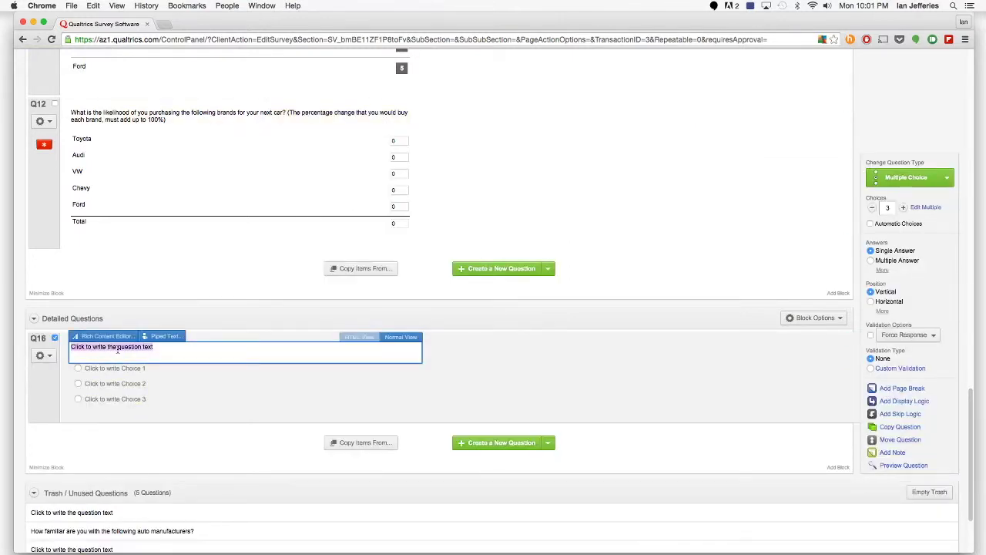
{"action": "type", "text": "Do you u"}
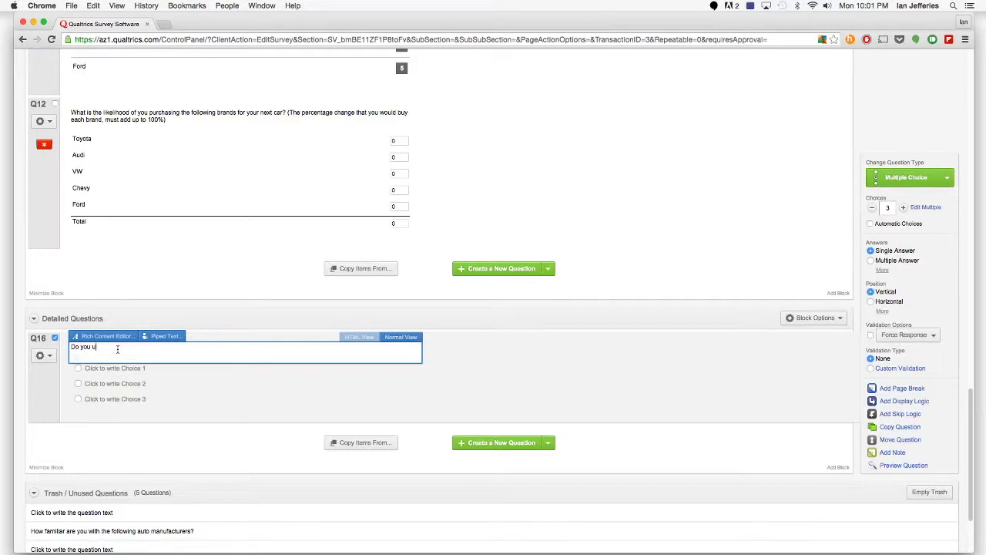
{"action": "type", "text": "se a laptop or desktop?"}
Label the laptop-or-desktop question's three choices "Desktop", "Laptop" and "Both"
{"action": "left_click", "coordinate": [108, 368]}
{"action": "type", "text": "De"}
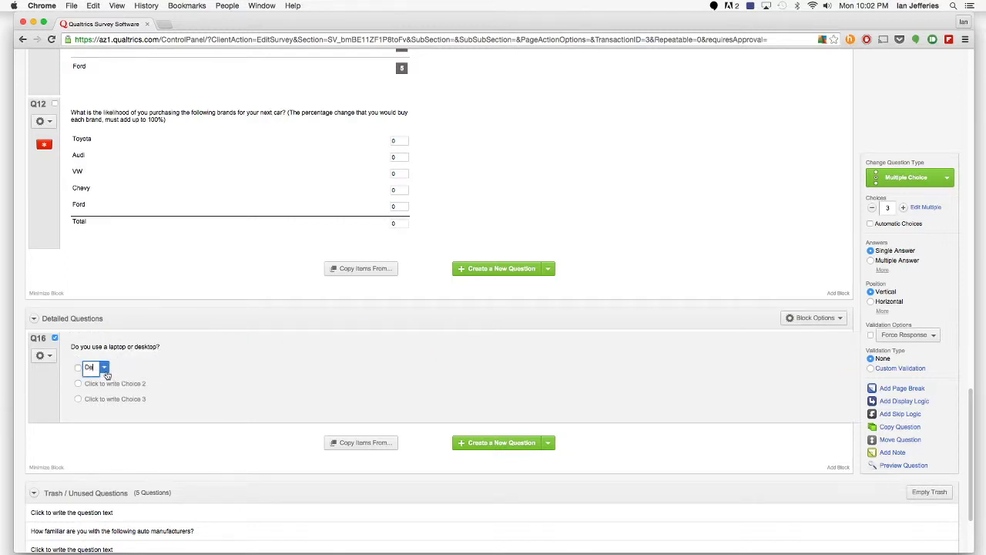
{"action": "type", "text": "sktop"}
{"action": "key", "text": "Return"}
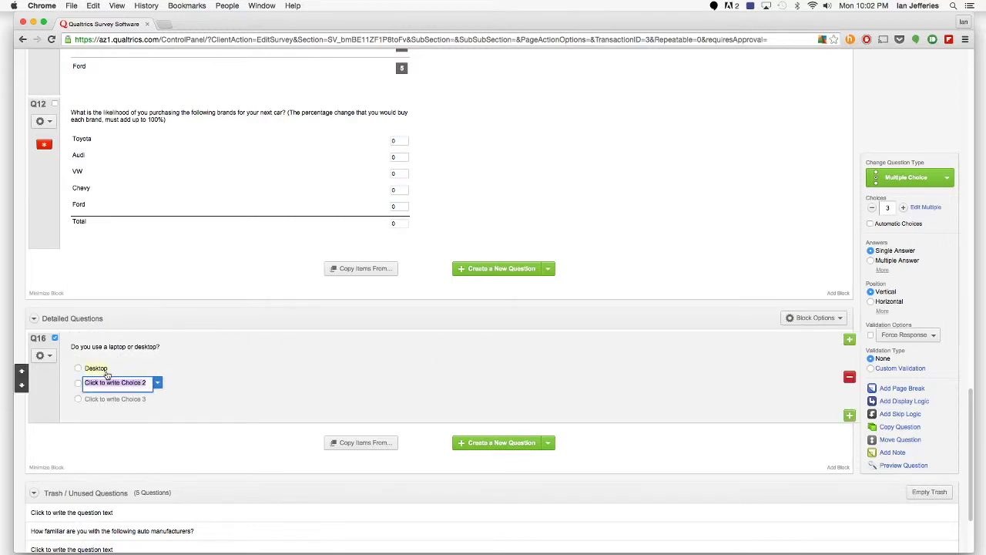
{"action": "type", "text": "Laptop"}
{"action": "key", "text": "Return"}
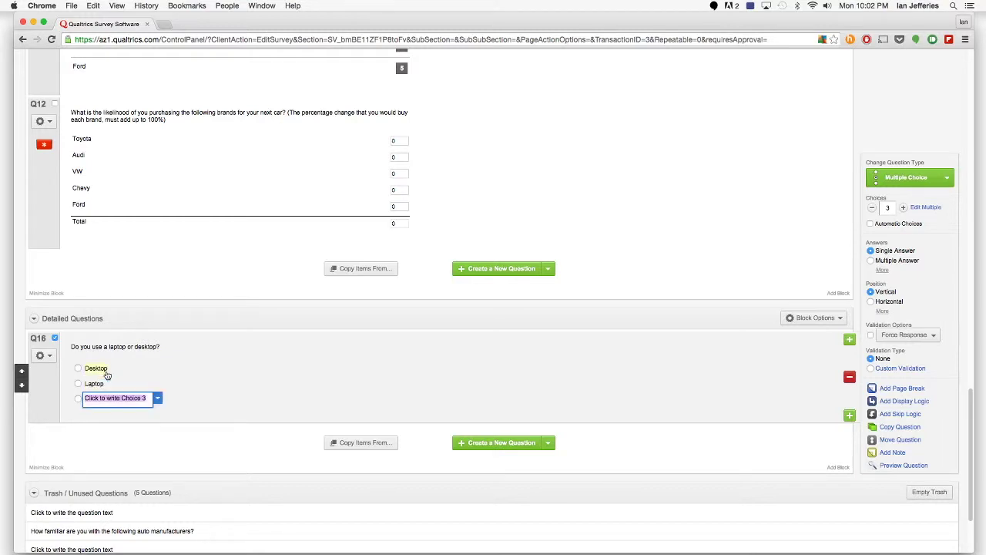
{"action": "type", "text": "Both"}
{"action": "left_click", "coordinate": [129, 418]}
Add another Multiple Choice question below the laptop-or-desktop question with the text "Mac or PC?"
{"action": "left_click", "coordinate": [849, 415]}
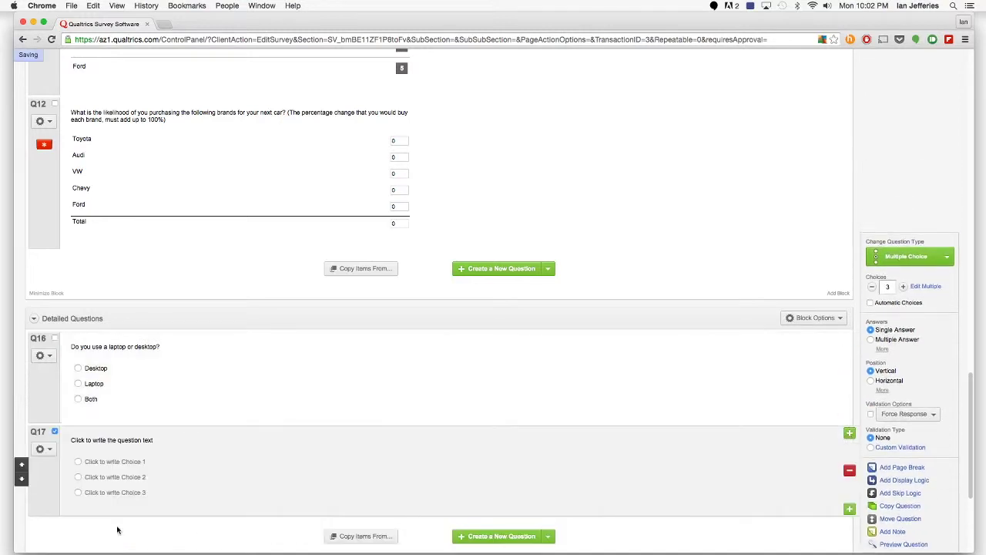
{"action": "left_click", "coordinate": [131, 441]}
{"action": "type", "text": "Mac"}
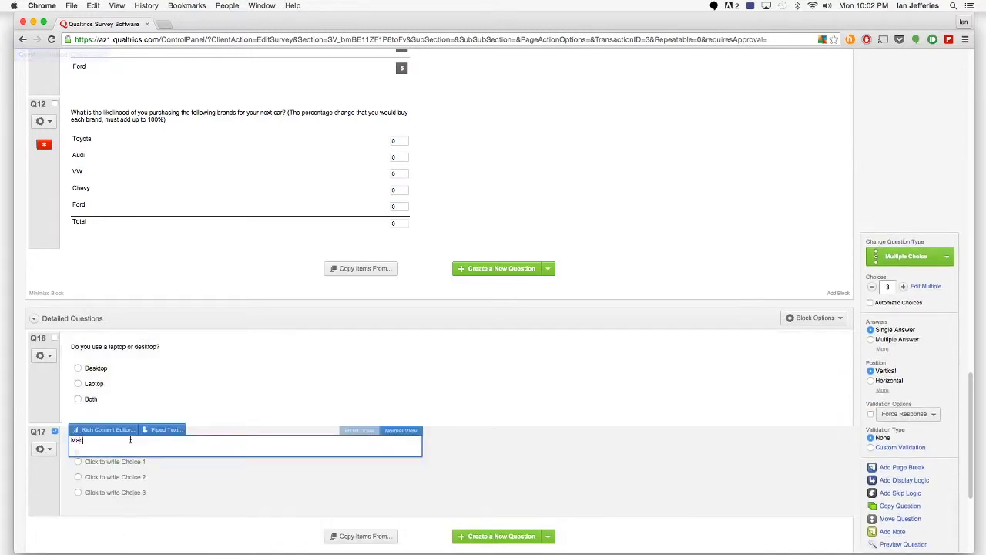
{"action": "type", "text": " or PC?"}
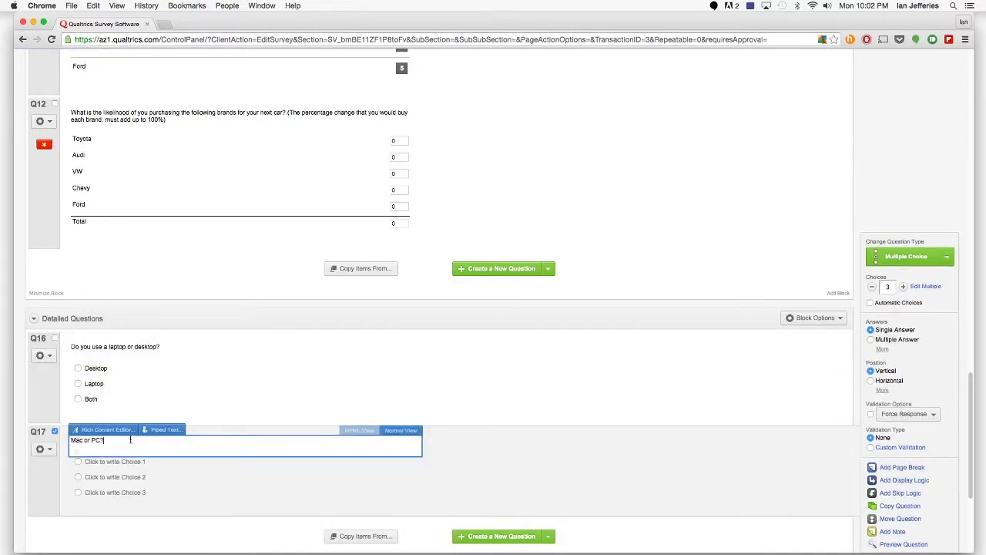
Label the three choices of the "Mac or PC?" question "Mac", "PC" and "Both"
{"action": "left_click", "coordinate": [126, 467]}
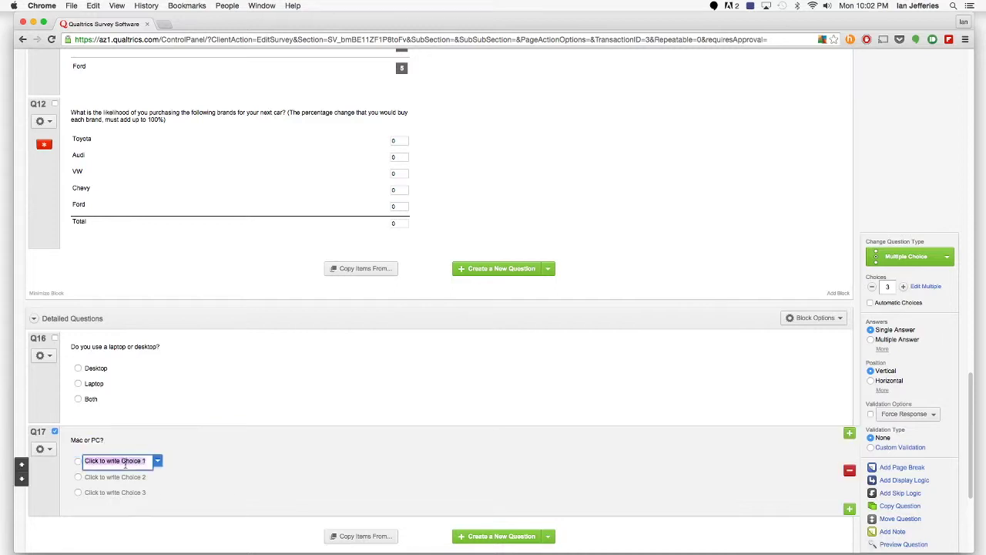
{"action": "type", "text": "Mac"}
{"action": "key", "text": "Return"}
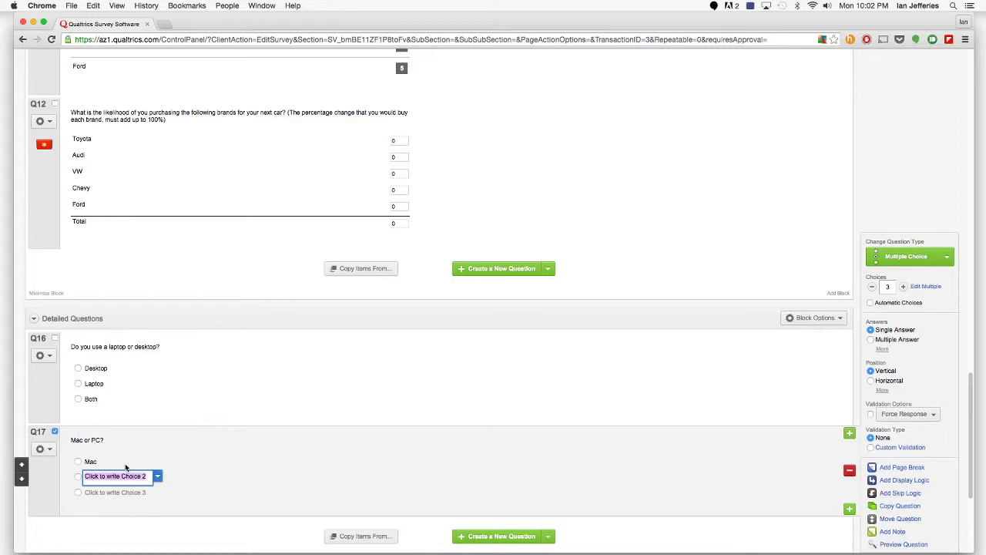
{"action": "type", "text": "PC"}
{"action": "key", "text": "Return"}
{"action": "type", "text": "Bot"}
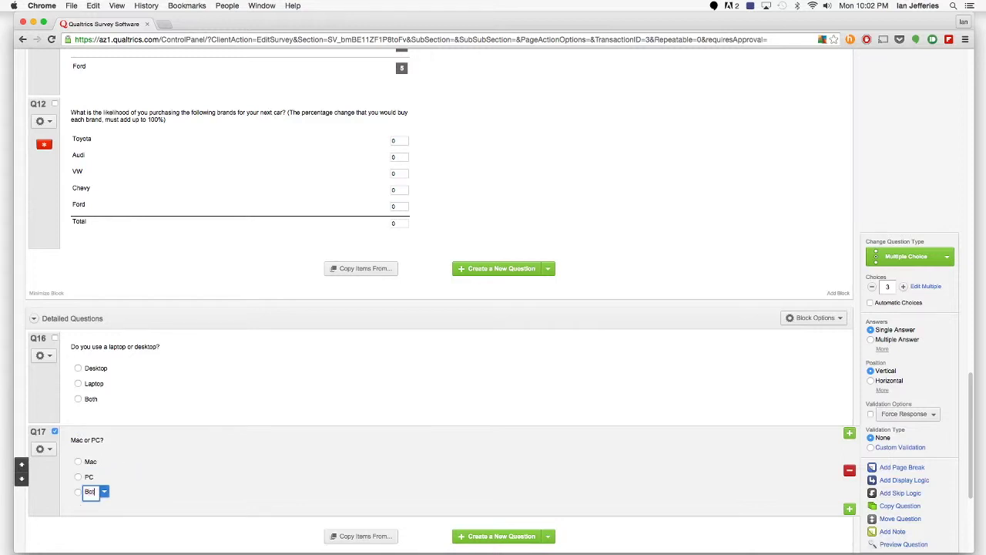
{"action": "type", "text": "h"}
{"action": "left_click", "coordinate": [199, 509]}
Add a Text Entry question below "Mac or PC?" with the text "How old do you estimate your computer is? (in years)"
{"action": "scroll", "coordinate": [199, 509], "scroll_direction": "down", "scroll_amount": 3}
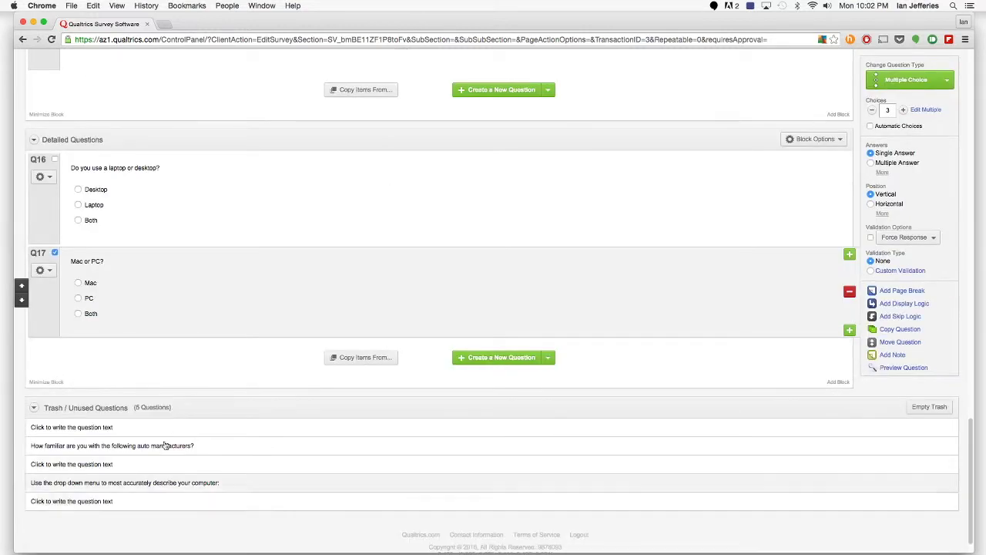
{"action": "left_click", "coordinate": [849, 332]}
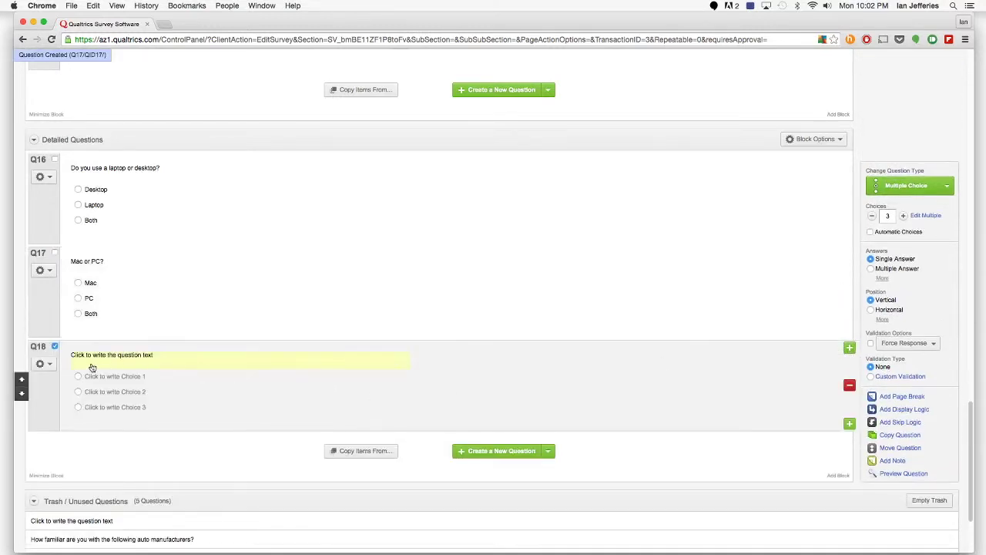
{"action": "left_click", "coordinate": [909, 185]}
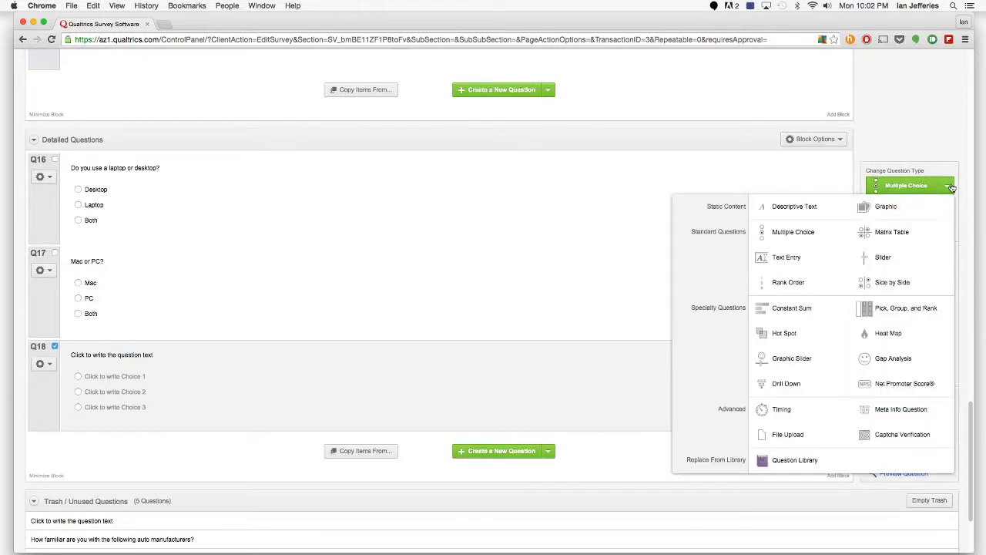
{"action": "left_click", "coordinate": [816, 258]}
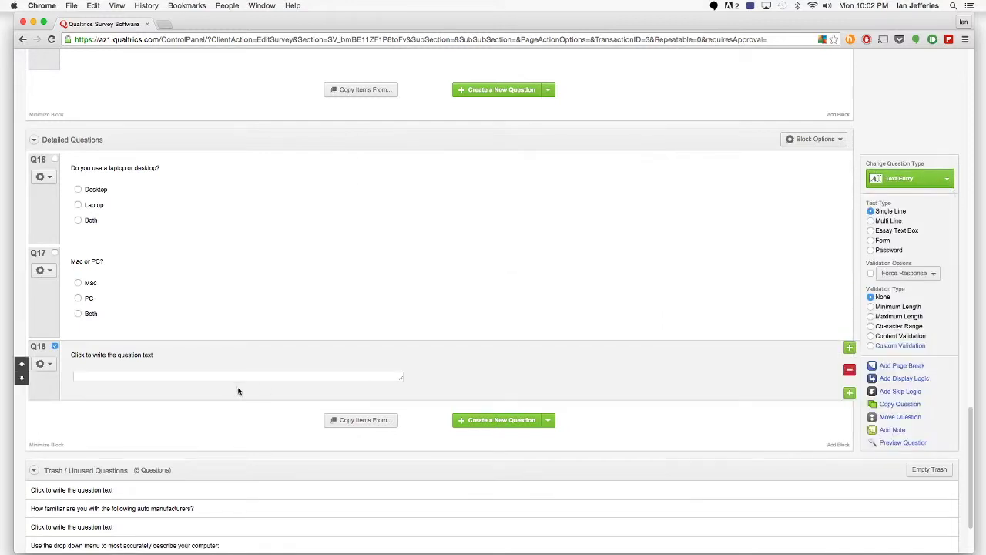
{"action": "left_click", "coordinate": [142, 356]}
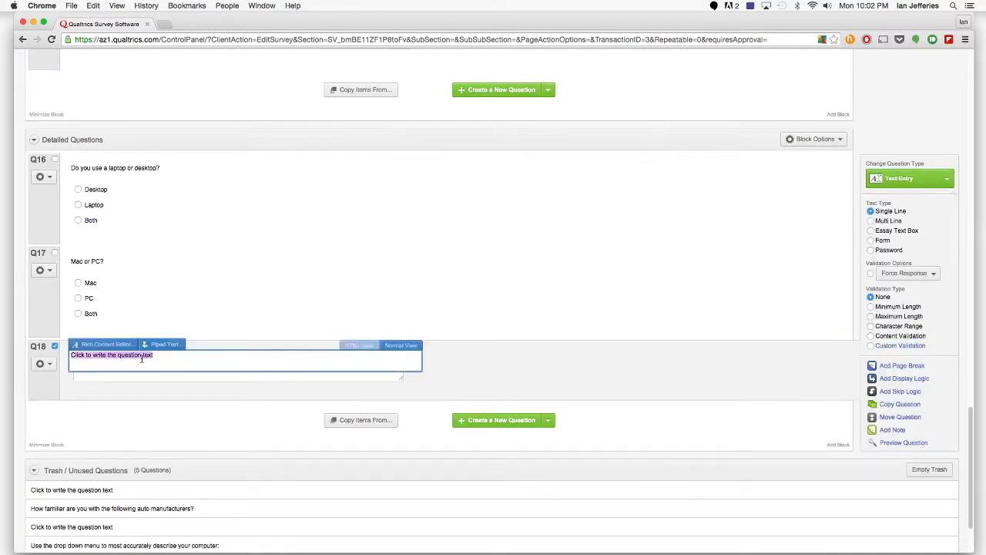
{"action": "type", "text": "How old do you estimate your computer is? (in years"}
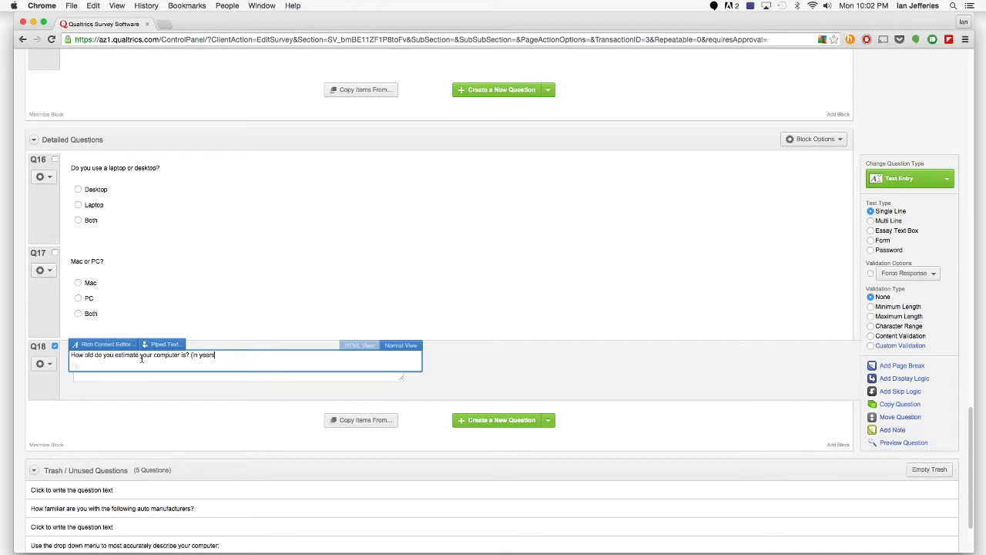
{"action": "type", "text": ")"}
{"action": "left_click", "coordinate": [96, 389]}
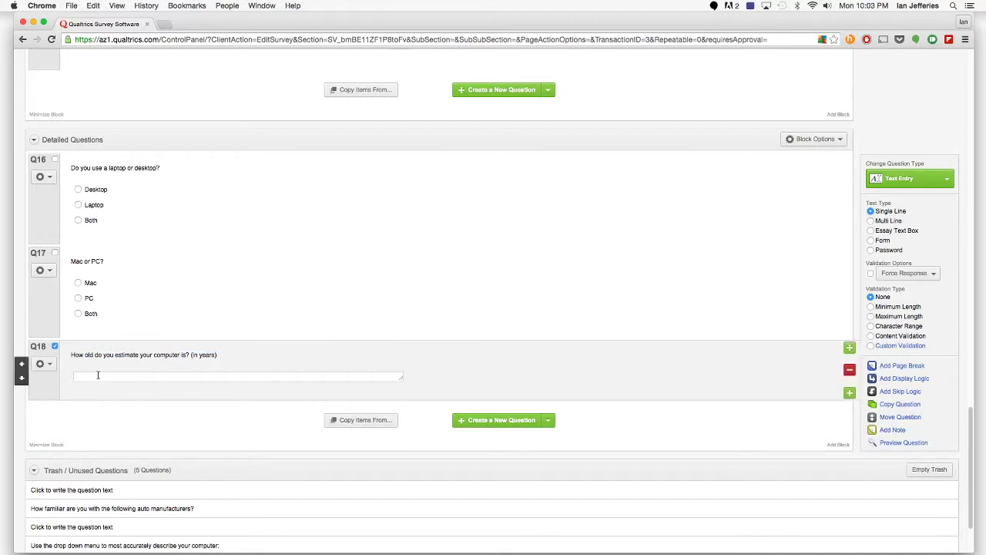
Try out sample answers such as 5 and 10 in the computer age question's answer box and clear them
{"action": "left_click", "coordinate": [97, 376]}
{"action": "type", "text": "fvfdb"}
{"action": "key", "text": "BackSpace"}
{"action": "key", "text": "BackSpace"}
{"action": "key", "text": "BackSpace"}
{"action": "key", "text": "BackSpace"}
{"action": "key", "text": "BackSpace"}
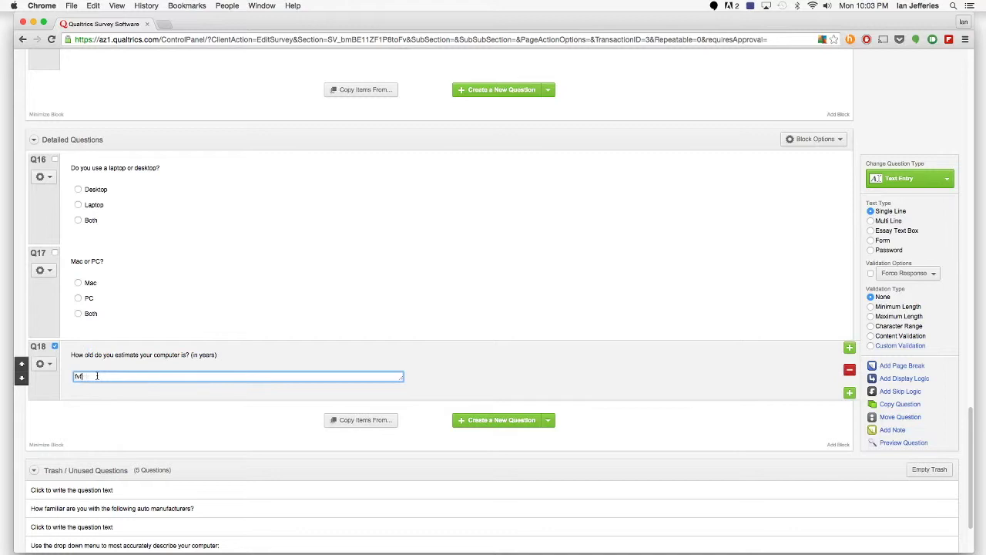
{"action": "type", "text": "5"}
{"action": "key", "text": "BackSpace"}
{"action": "type", "text": "10"}
{"action": "key", "text": "BackSpace"}
{"action": "key", "text": "BackSpace"}
{"action": "left_click", "coordinate": [162, 393]}
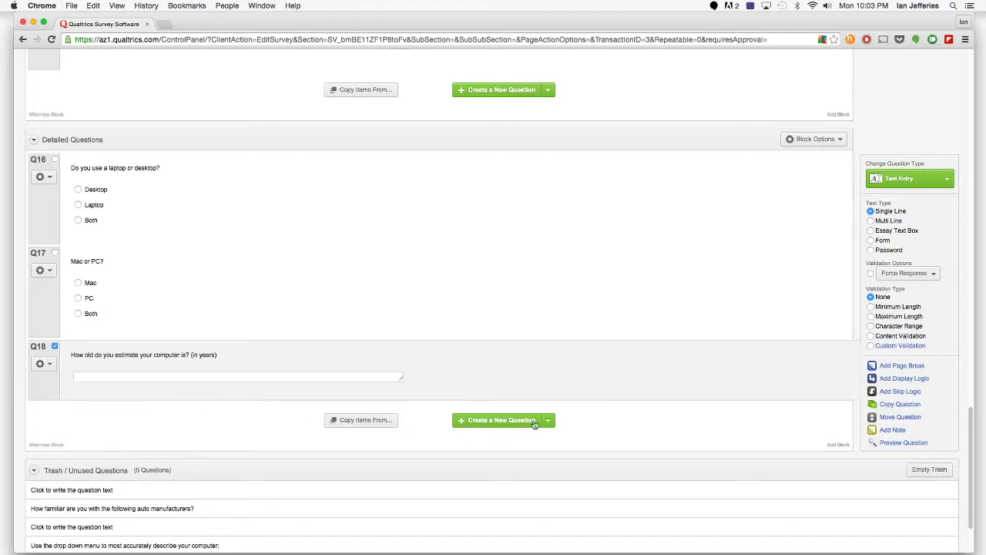
Add a Net Promoter Score question at the end of the Detailed Questions block
{"action": "left_click", "coordinate": [549, 420]}
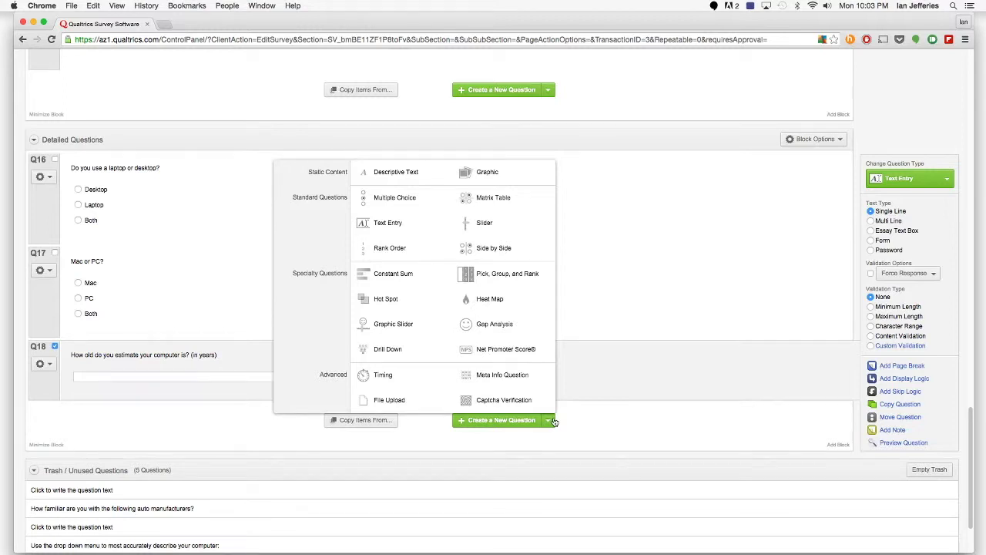
{"action": "mouse_move", "coordinate": [493, 349]}
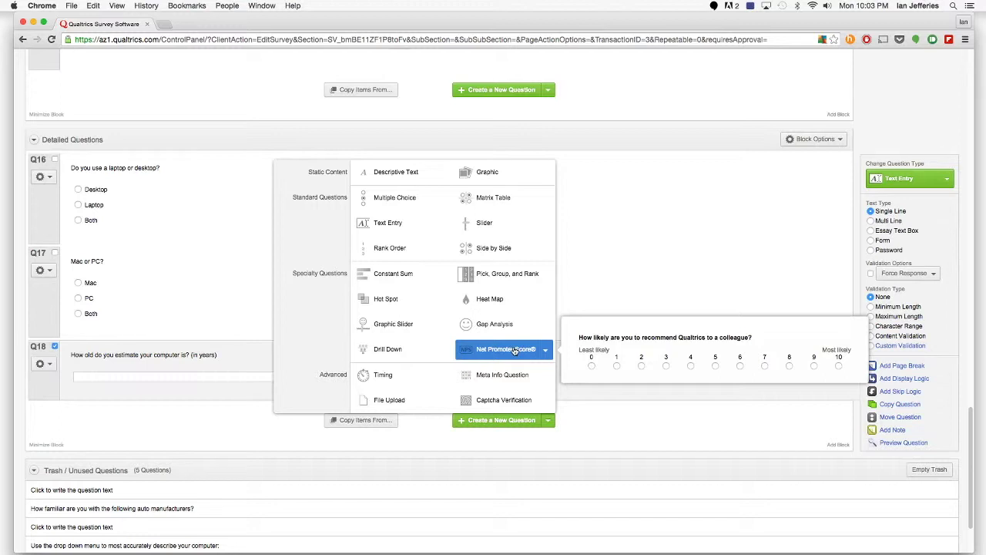
{"action": "left_click", "coordinate": [514, 350]}
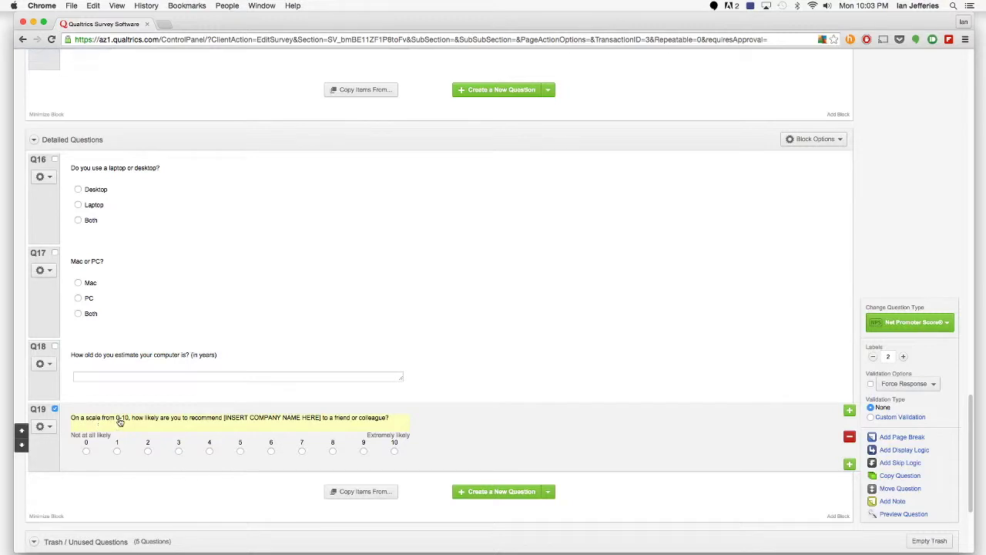
Replace the company name placeholder in the Net Promoter Score question with "the brand of computer you have"
{"action": "left_click", "coordinate": [261, 420]}
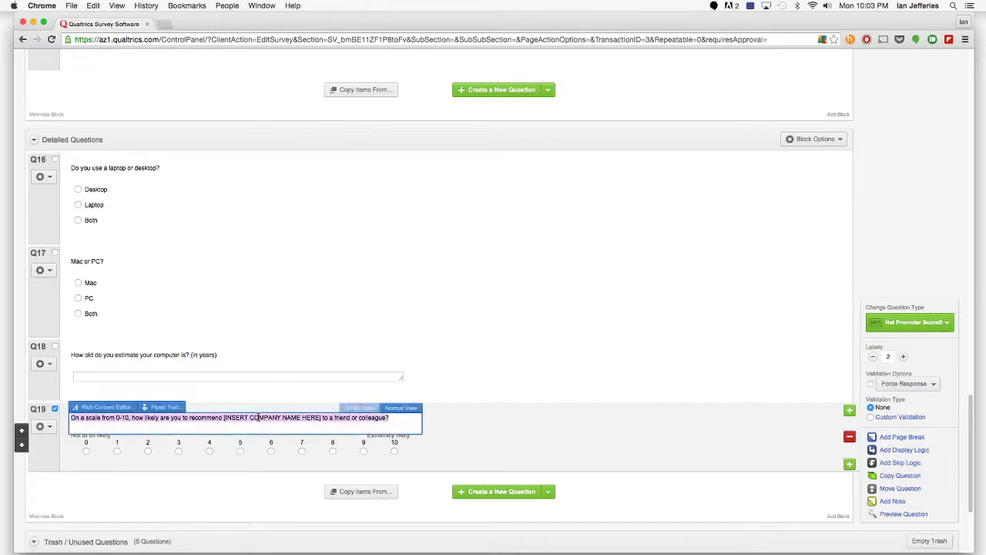
{"action": "left_click", "coordinate": [320, 417]}
{"action": "left_click_drag", "start_coordinate": [322, 419], "coordinate": [223, 418]}
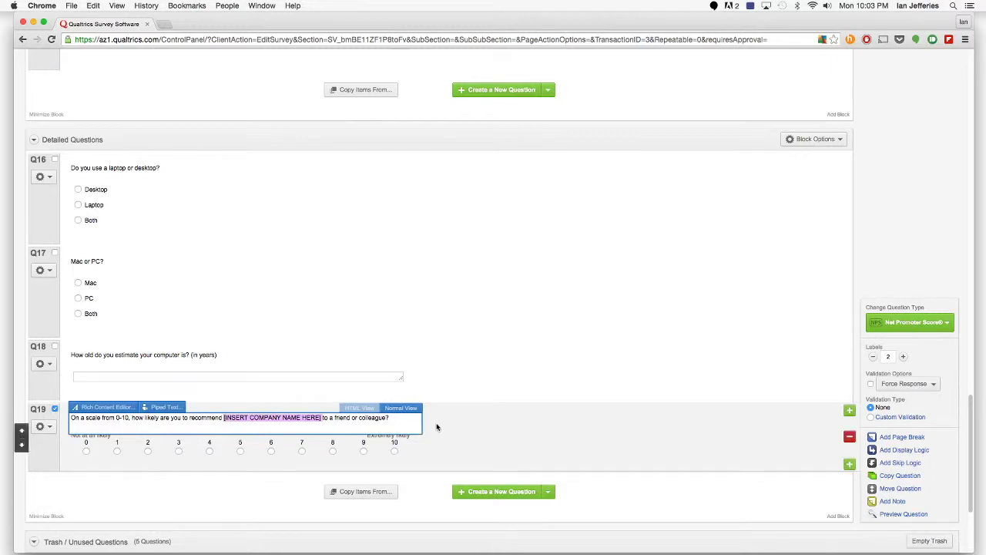
{"action": "key", "text": "BackSpace"}
{"action": "type", "text": "the computer"}
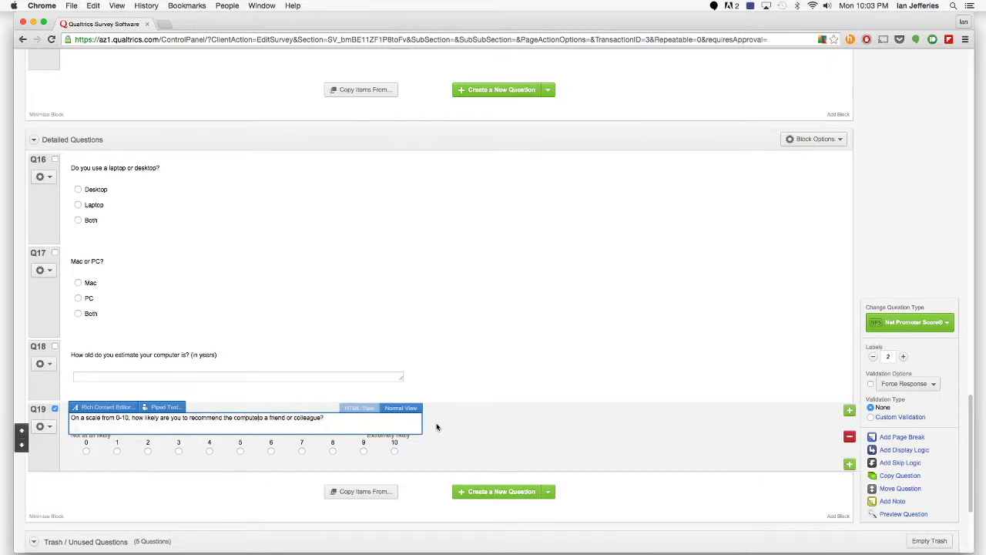
{"action": "key", "text": "BackSpace"}
{"action": "key", "text": "BackSpace"}
{"action": "key", "text": "BackSpace"}
{"action": "key", "text": "BackSpace"}
{"action": "key", "text": "BackSpace"}
{"action": "key", "text": "BackSpace"}
{"action": "key", "text": "BackSpace"}
{"action": "key", "text": "BackSpace"}
{"action": "type", "text": "brand p"}
{"action": "key", "text": "BackSpace"}
{"action": "type", "text": "of computer you have"}
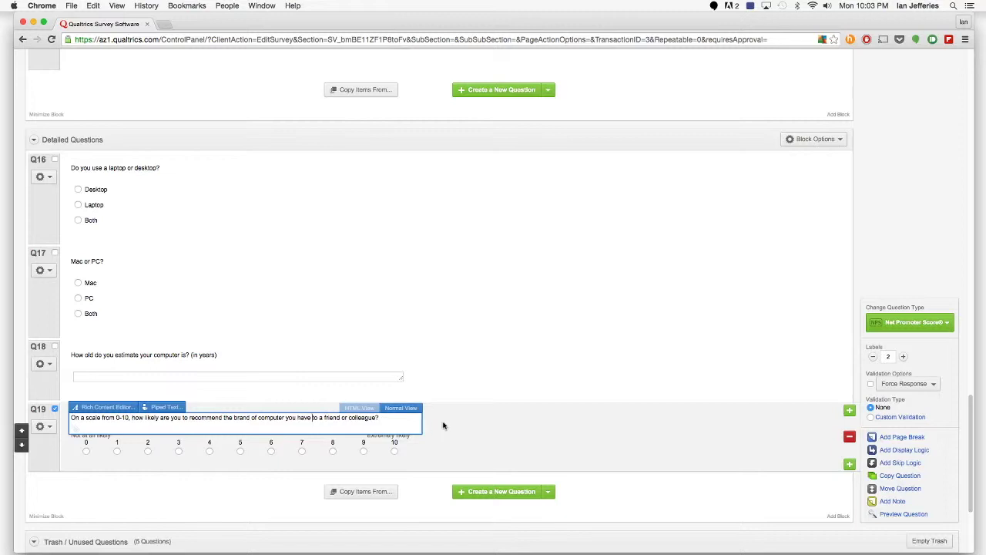
{"action": "left_click", "coordinate": [442, 426]}
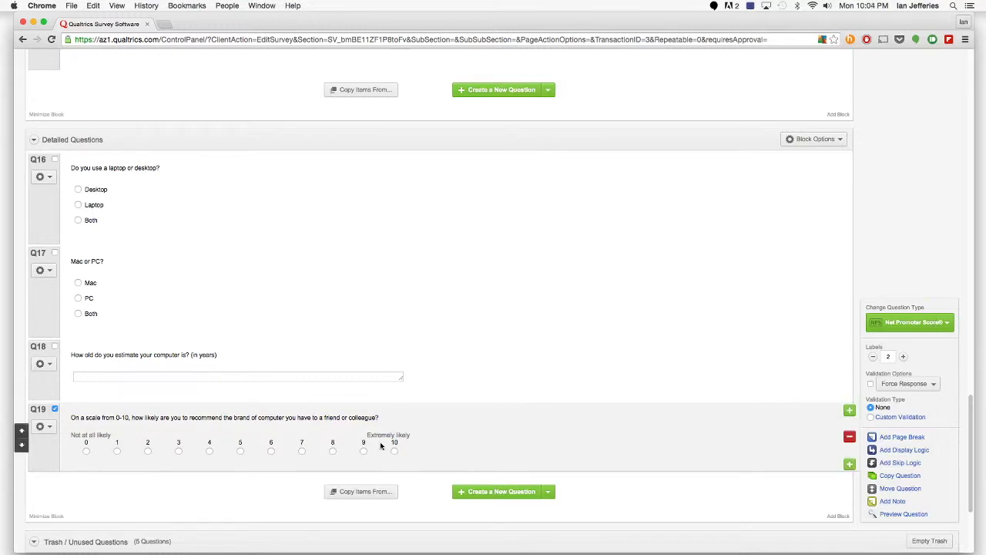
Add a question below the Net Promoter Score question and change its type to Pick, Group, and Rank
{"action": "scroll", "coordinate": [553, 453], "scroll_direction": "down", "scroll_amount": 2}
{"action": "left_click", "coordinate": [849, 315]}
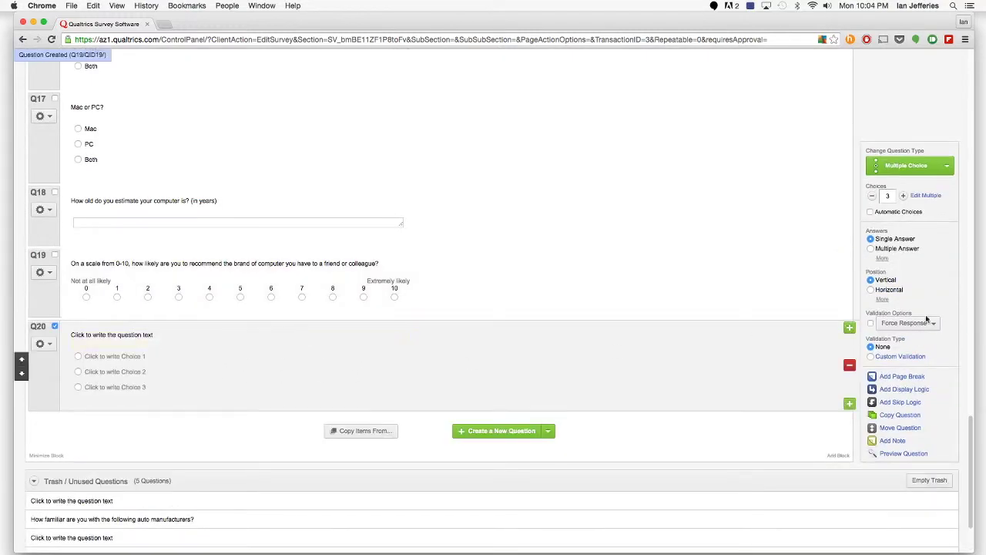
{"action": "left_click", "coordinate": [945, 169]}
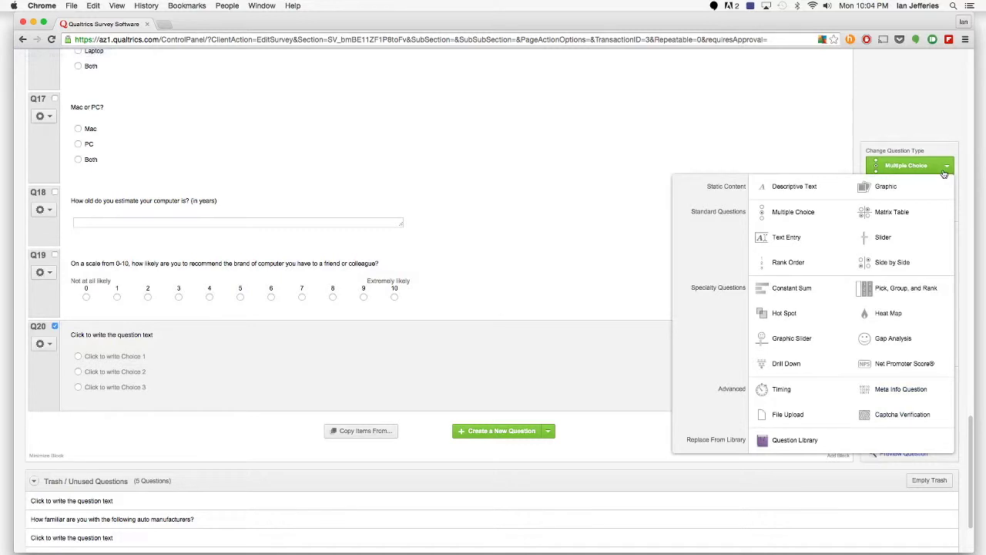
{"action": "left_click", "coordinate": [883, 300]}
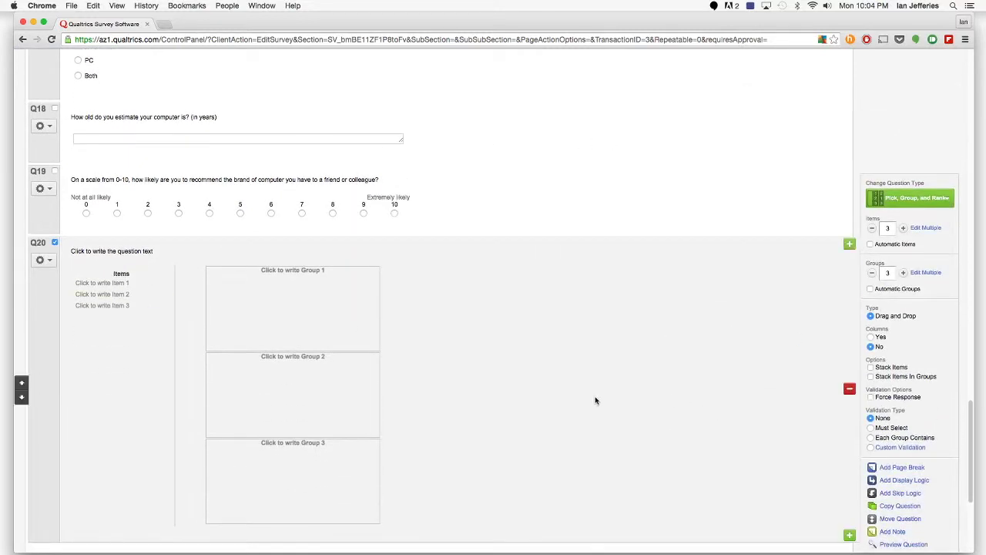
Name the first two groups of the Pick, Group, and Rank question PC and Mac, and reduce its groups to 2
{"action": "left_click", "coordinate": [104, 284]}
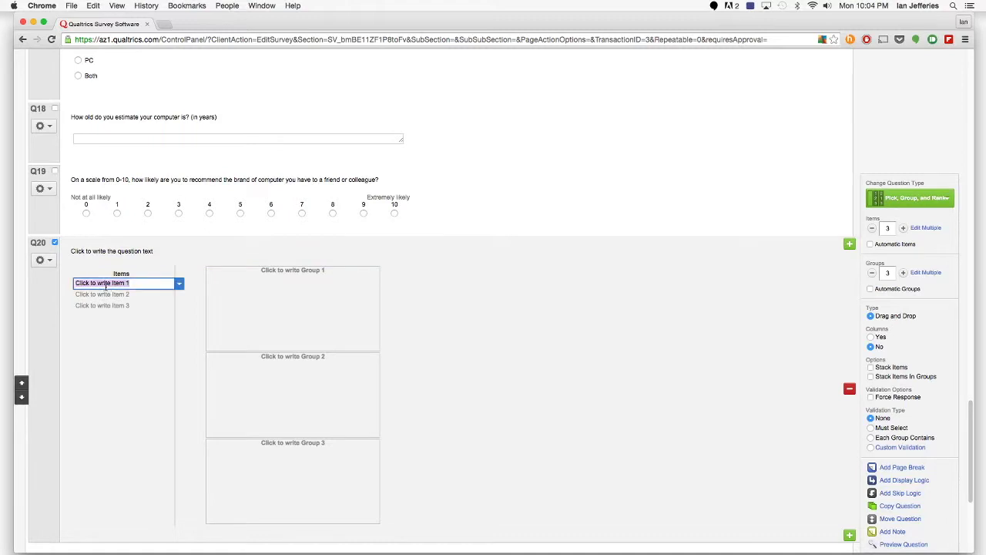
{"action": "left_click", "coordinate": [302, 271]}
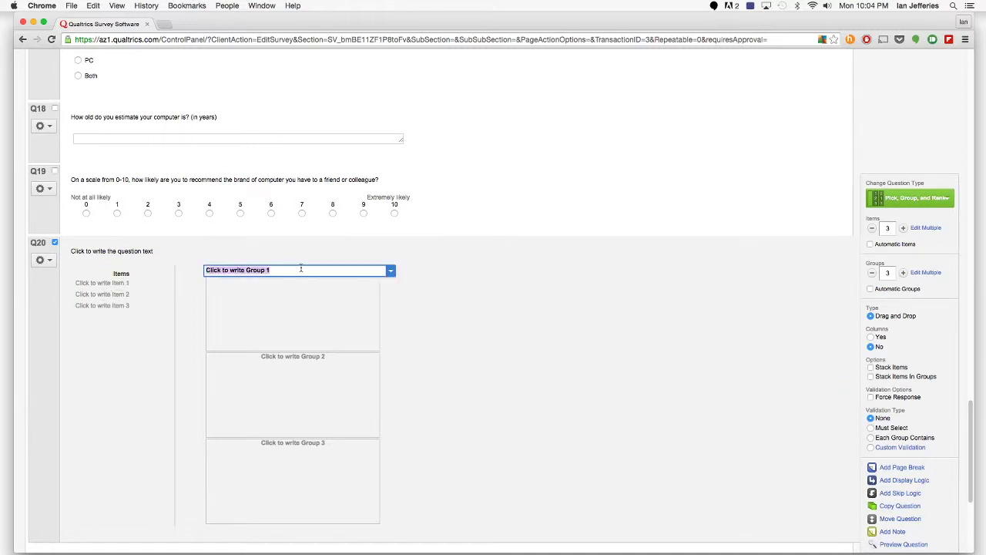
{"action": "type", "text": "PC"}
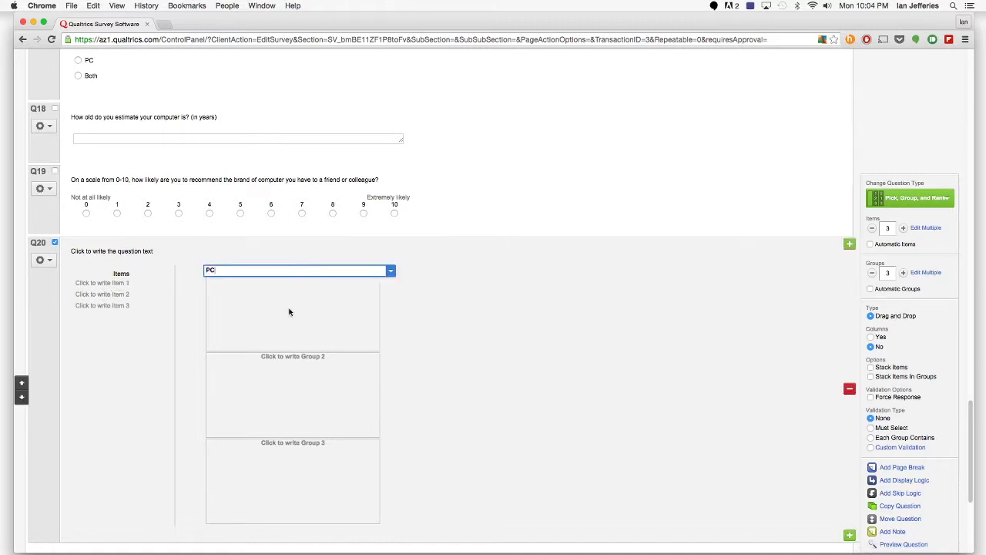
{"action": "left_click", "coordinate": [295, 356]}
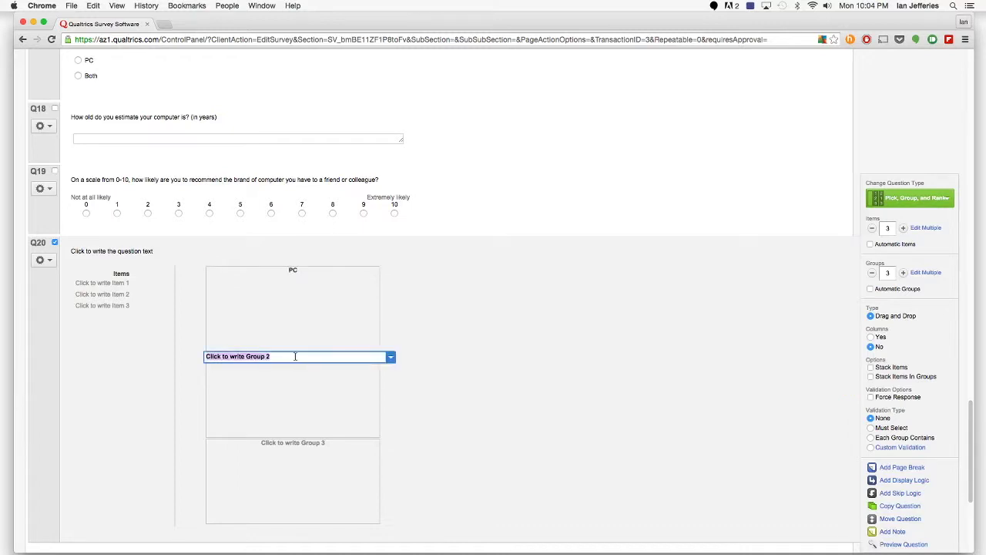
{"action": "type", "text": "Mac"}
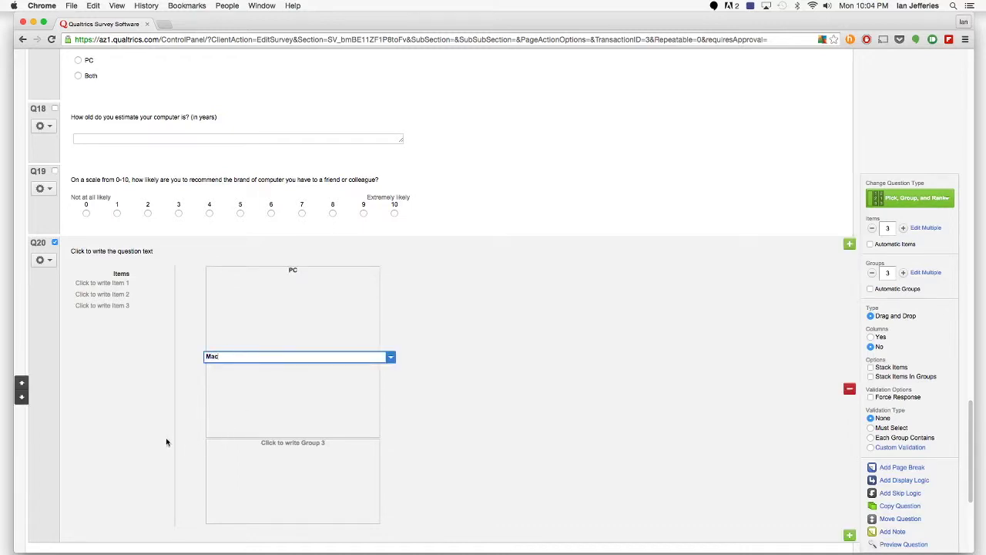
{"action": "left_click", "coordinate": [167, 442]}
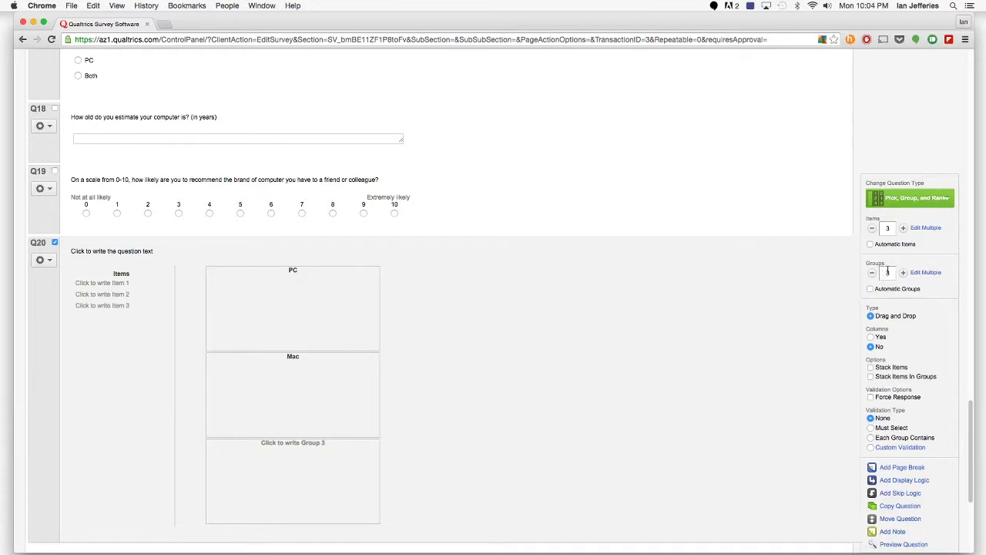
{"action": "left_click", "coordinate": [871, 272]}
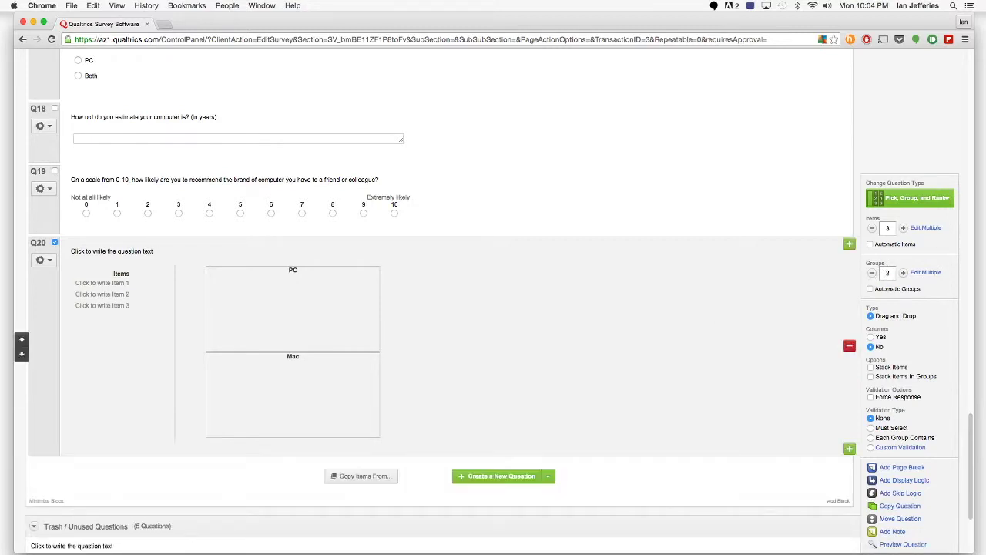
Set the question text to "Drag and drop the items you think best describe either a mac or PC."
{"action": "left_click", "coordinate": [119, 283]}
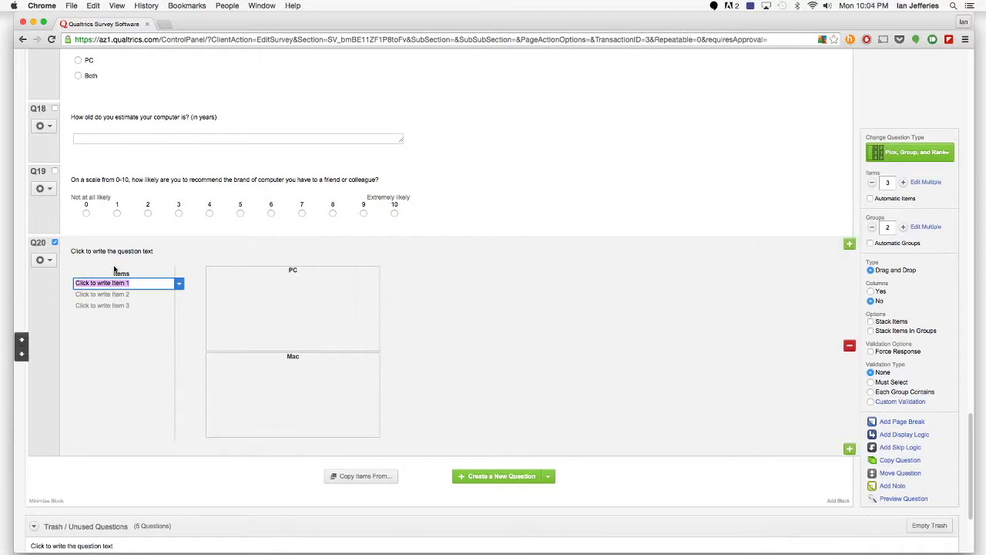
{"action": "left_click", "coordinate": [113, 255]}
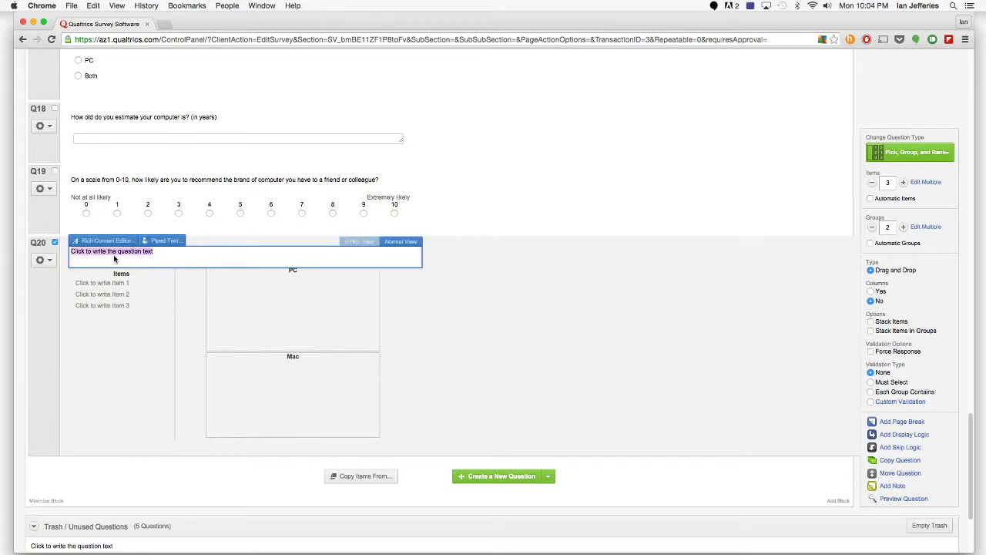
{"action": "type", "text": "Drag and drop the items you think best describe we"}
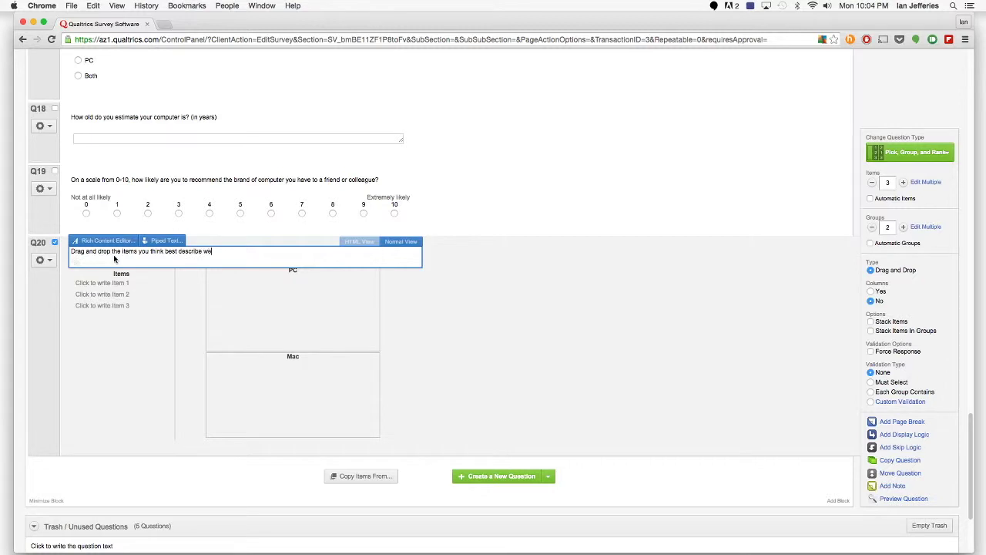
{"action": "key", "text": "BackSpace"}
{"action": "key", "text": "BackSpace"}
{"action": "type", "text": "either a mac or PC."}
{"action": "left_click", "coordinate": [115, 326]}
Name the three items of the Pick, Group, and Rank question Reliability, Cool and Functional
{"action": "left_click", "coordinate": [111, 283]}
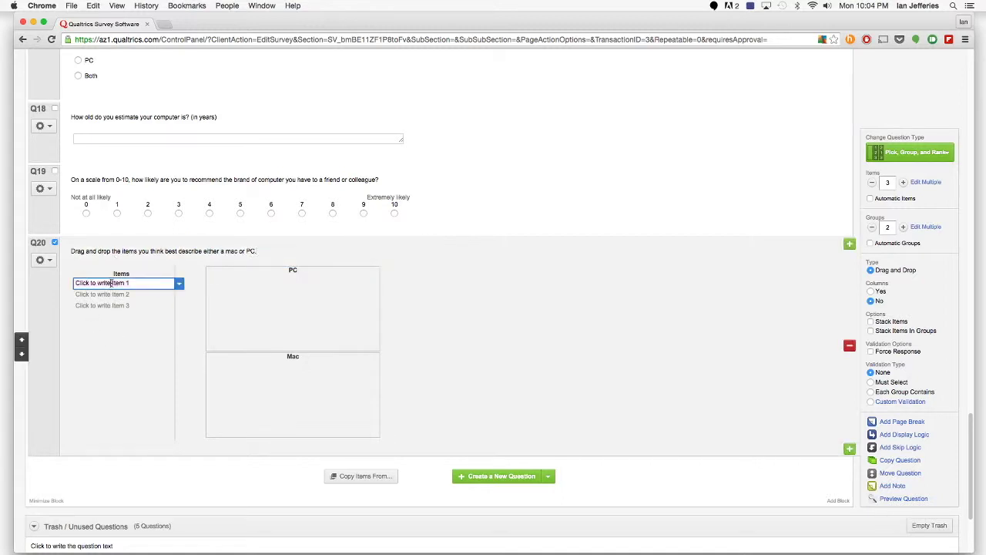
{"action": "type", "text": "Reli"}
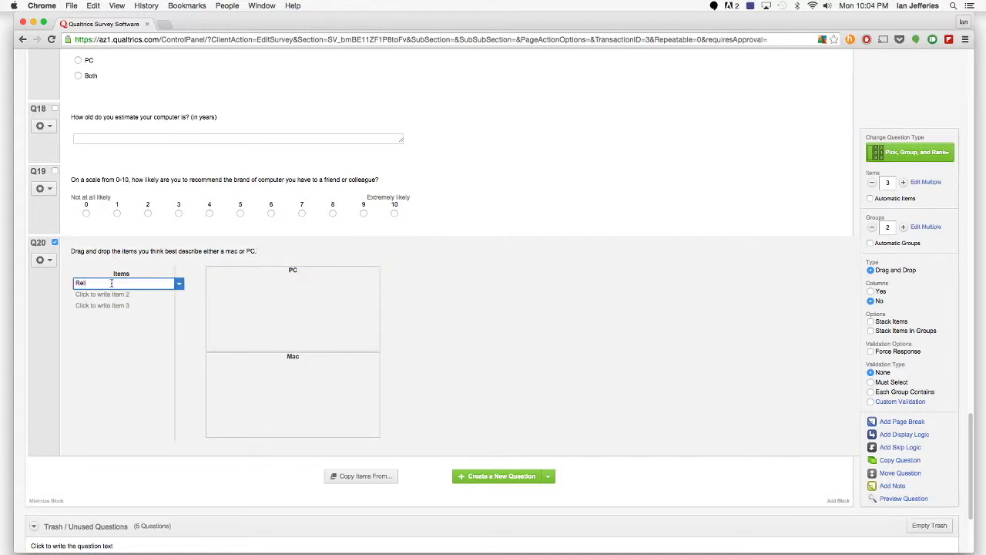
{"action": "type", "text": "ability"}
{"action": "left_click", "coordinate": [112, 294]}
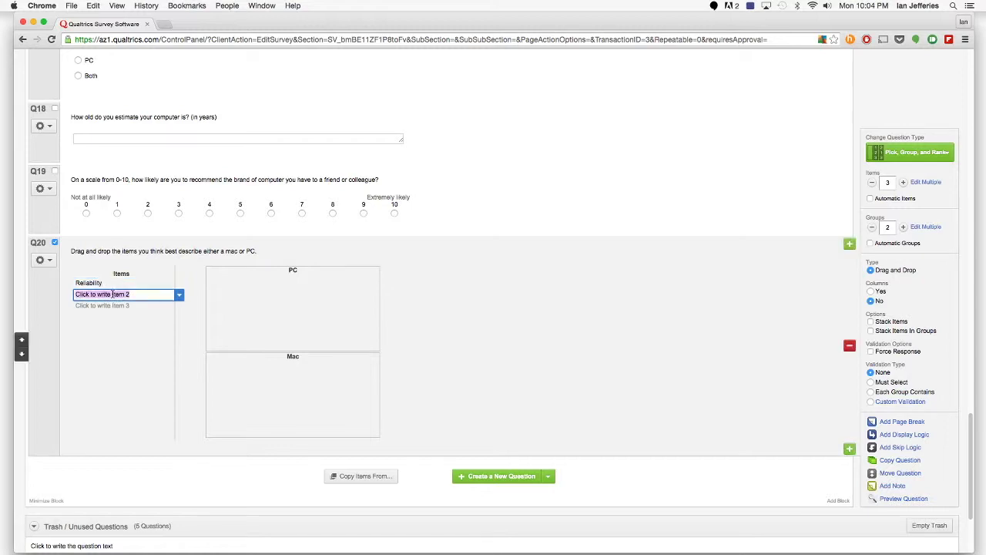
{"action": "type", "text": "Cool"}
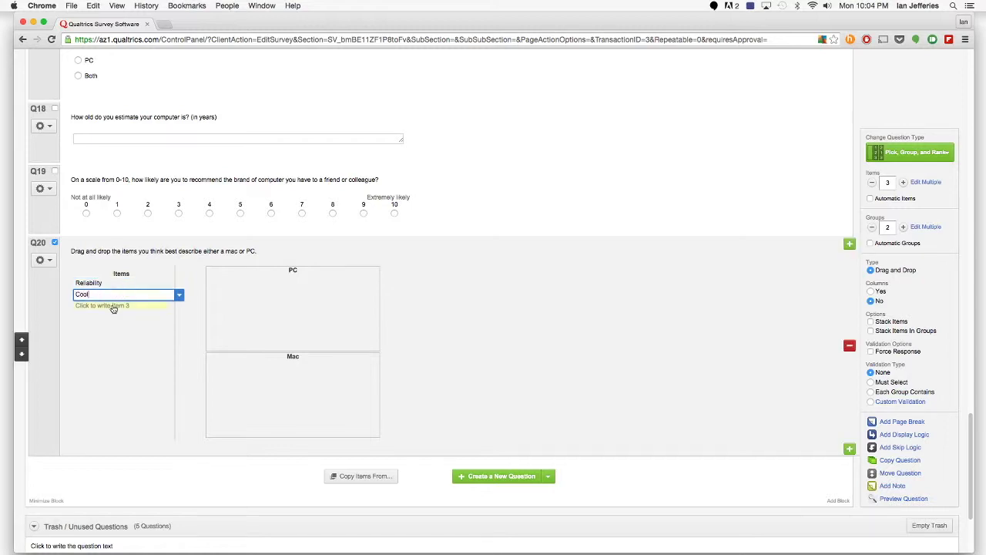
{"action": "left_click", "coordinate": [112, 306]}
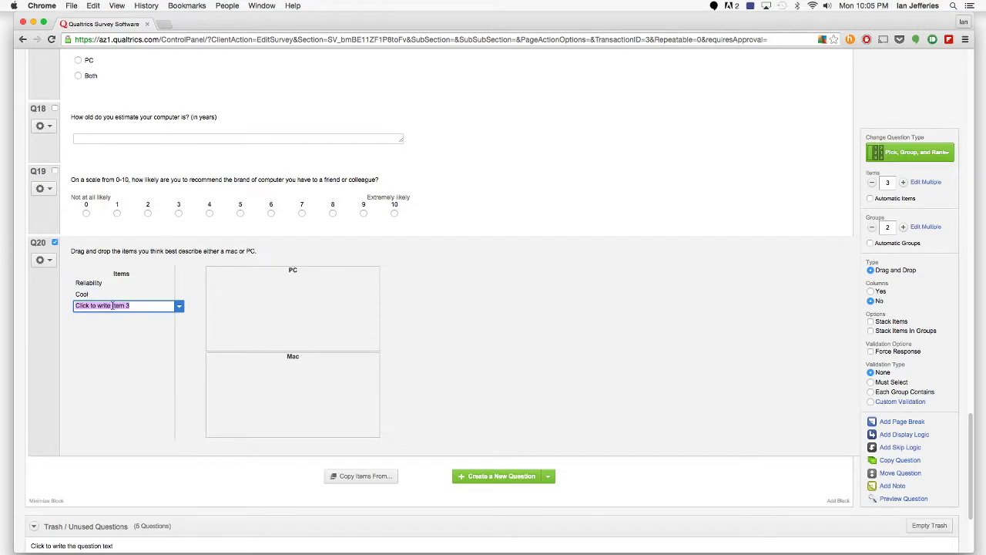
{"action": "type", "text": "FUnct"}
{"action": "key", "text": "BackSpace"}
{"action": "key", "text": "BackSpace"}
{"action": "key", "text": "BackSpace"}
{"action": "key", "text": "BackSpace"}
{"action": "type", "text": "unctional"}
{"action": "left_click", "coordinate": [107, 339]}
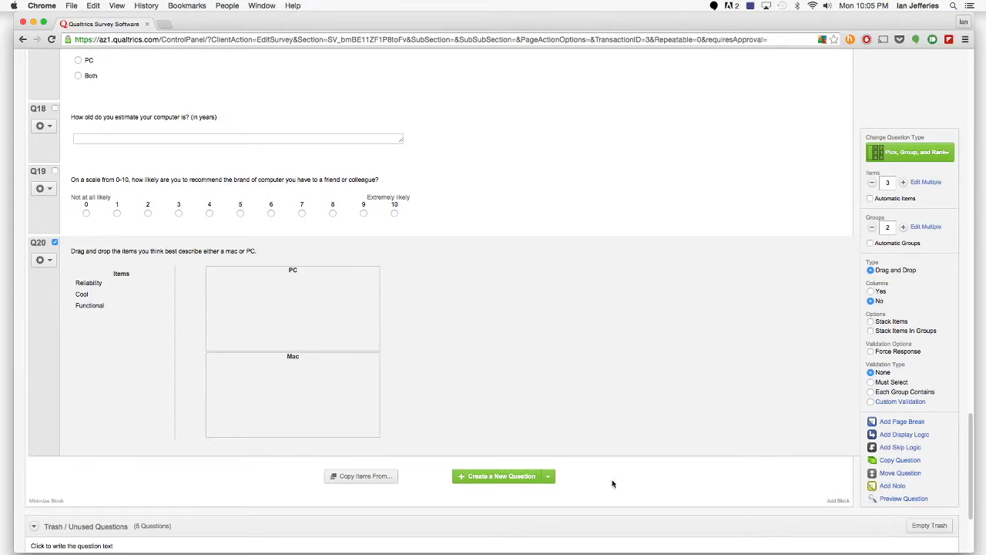
Review the survey's questions from the unused questions up to the Default Question Block, and select the college year question in Question Set 1
{"action": "scroll", "coordinate": [612, 483], "scroll_direction": "down", "scroll_amount": 2}
{"action": "scroll", "coordinate": [612, 483], "scroll_direction": "up", "scroll_amount": 3}
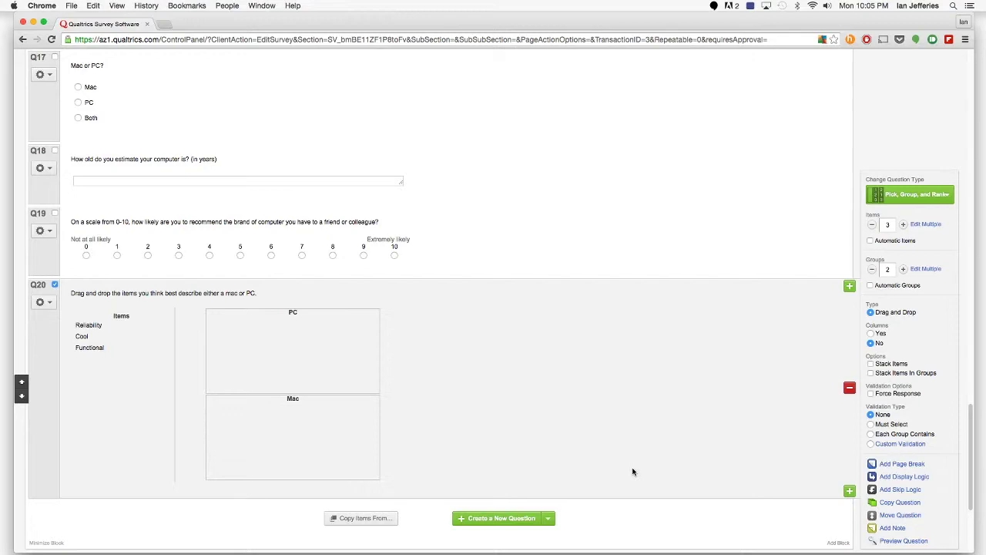
{"action": "scroll", "coordinate": [632, 471], "scroll_direction": "down", "scroll_amount": 4}
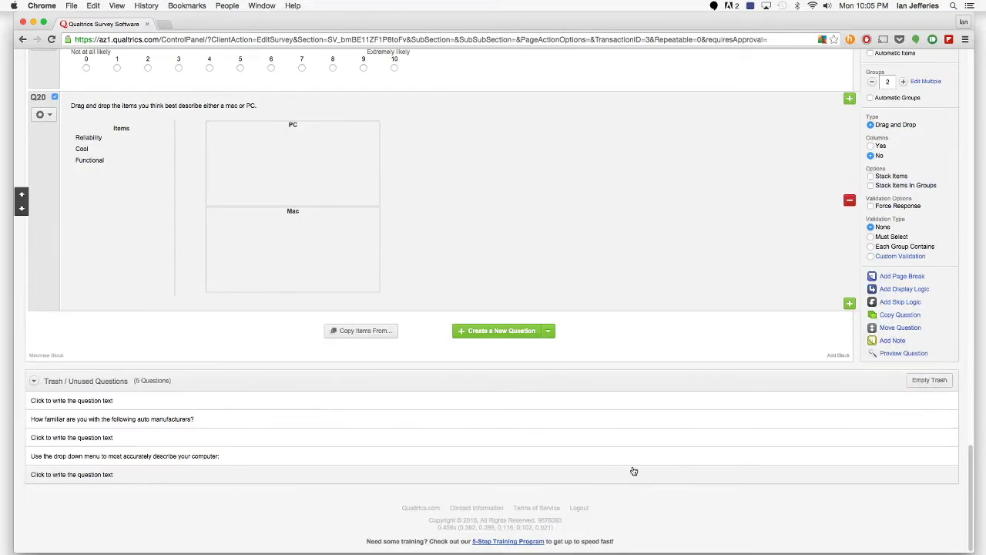
{"action": "scroll", "coordinate": [632, 471], "scroll_direction": "up", "scroll_amount": 15}
{"action": "scroll", "coordinate": [633, 470], "scroll_direction": "up", "scroll_amount": 5}
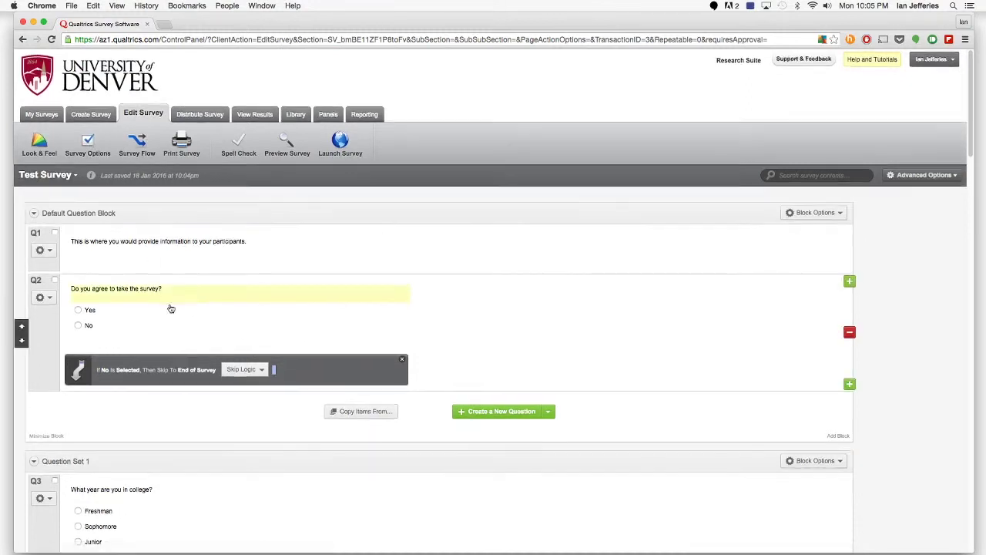
{"action": "scroll", "coordinate": [171, 308], "scroll_direction": "down", "scroll_amount": 5}
{"action": "scroll", "coordinate": [171, 308], "scroll_direction": "down", "scroll_amount": 5}
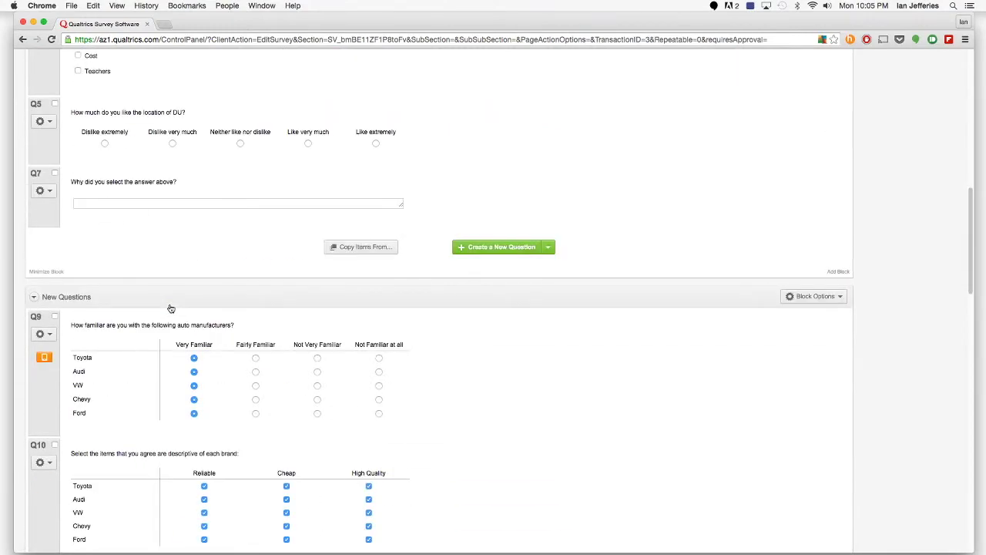
{"action": "scroll", "coordinate": [171, 308], "scroll_direction": "up", "scroll_amount": 3}
{"action": "scroll", "coordinate": [136, 304], "scroll_direction": "up", "scroll_amount": 5}
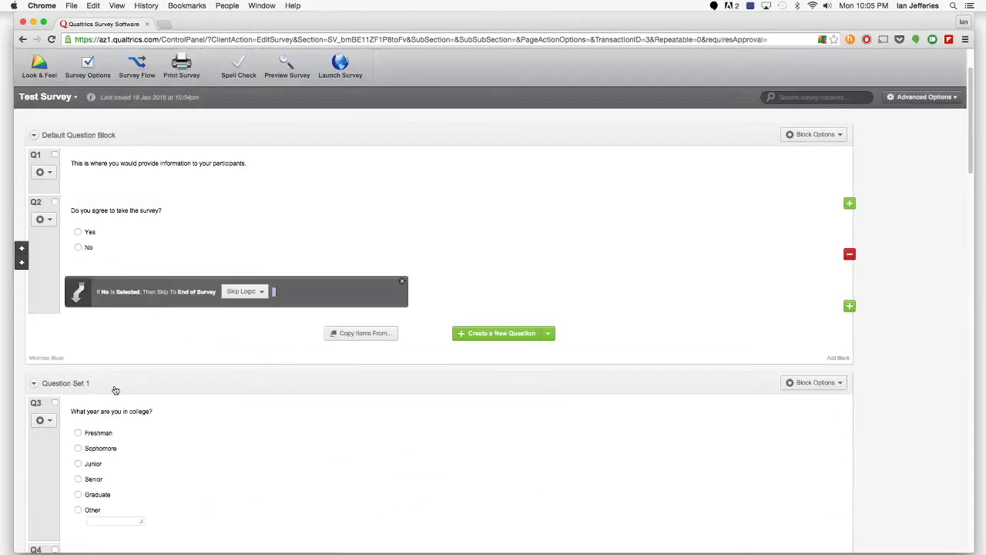
{"action": "scroll", "coordinate": [116, 385], "scroll_direction": "down", "scroll_amount": 5}
{"action": "left_click", "coordinate": [237, 112]}
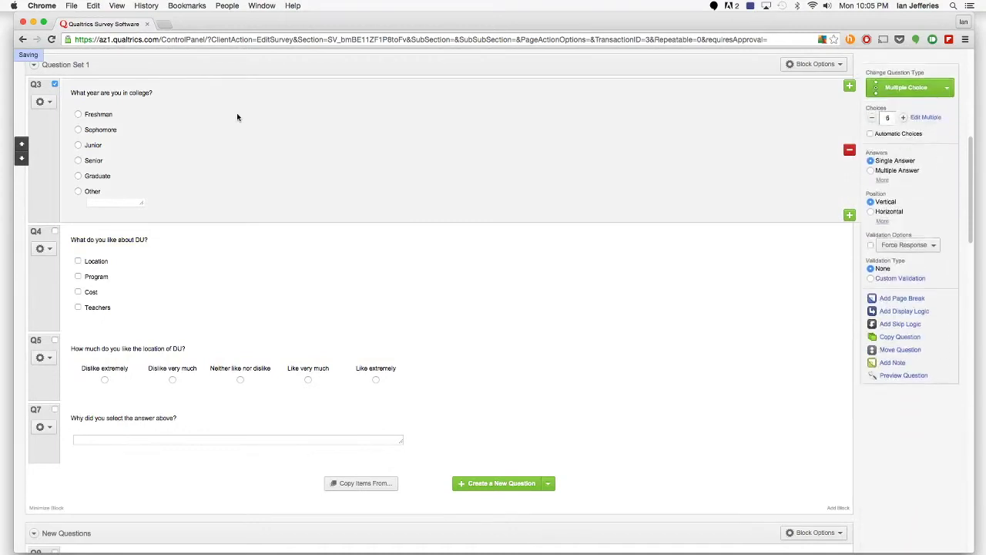